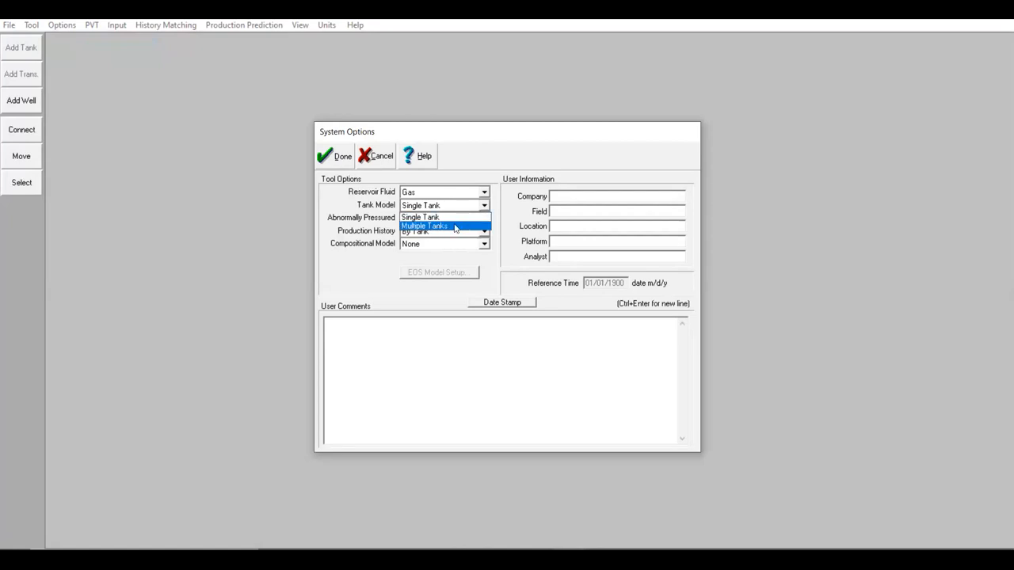
Set the tank model to Single Tank and the abnormally pressured option to No.
left_click(456, 228)
left_click(411, 207)
left_click(421, 219)
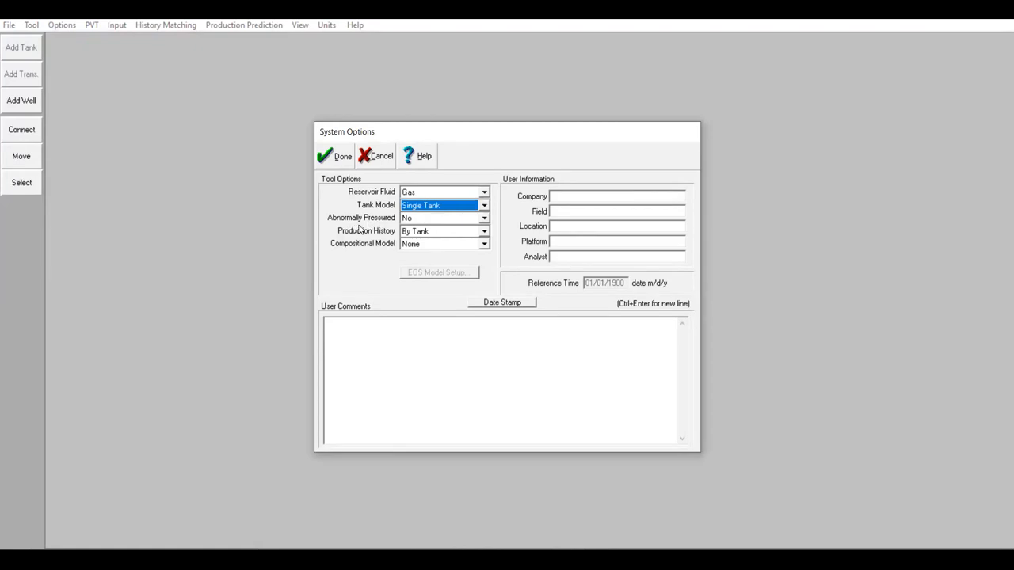
left_click(415, 224)
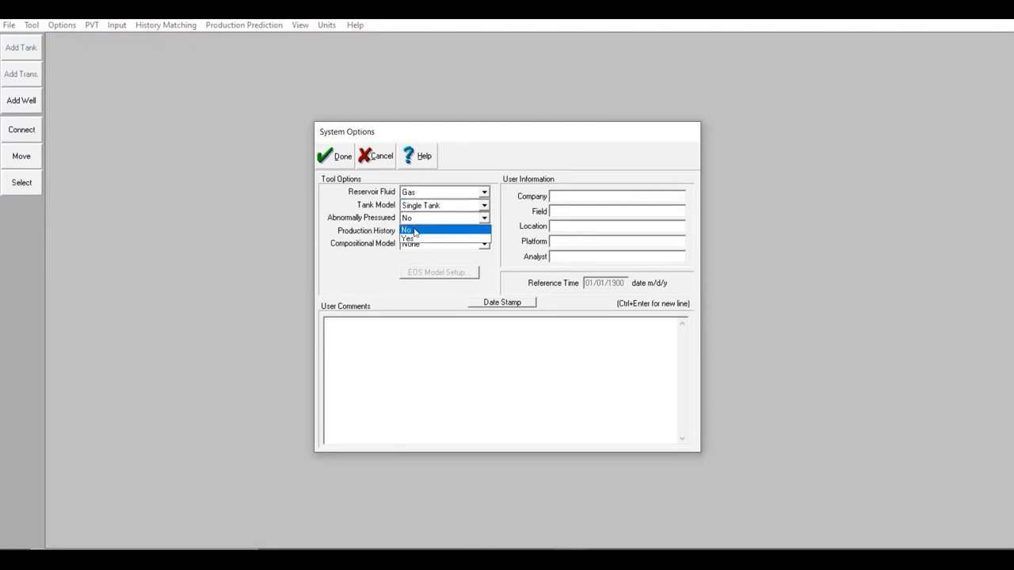
left_click(415, 230)
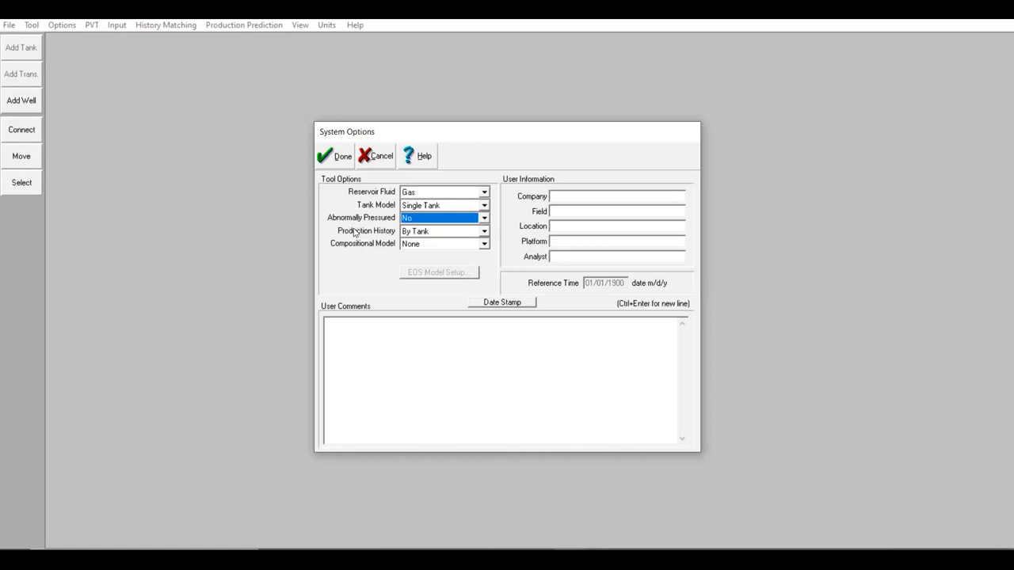
Set the production history to By Tank and keep the compositional model at None.
left_click(448, 236)
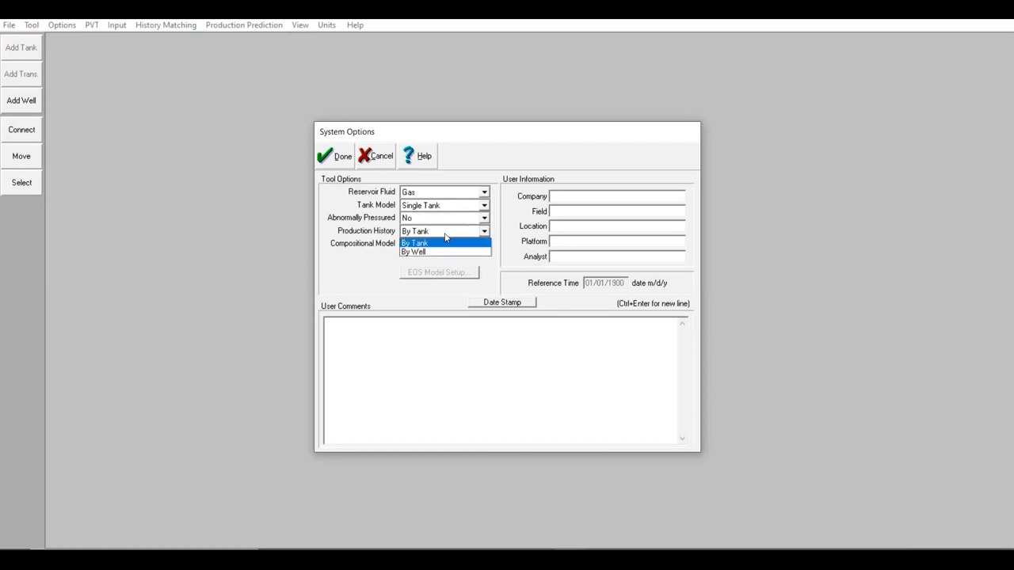
left_click(437, 241)
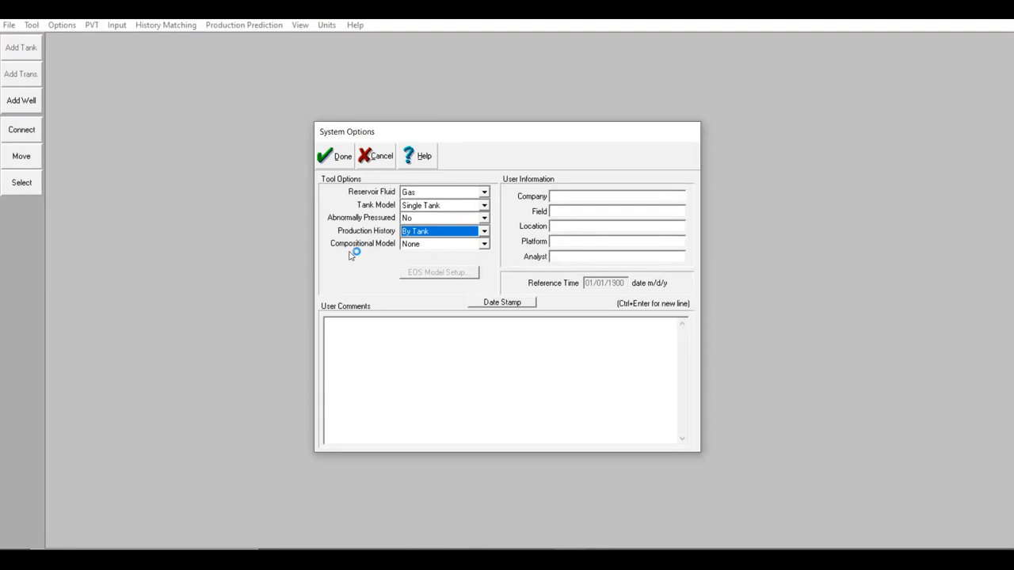
left_click(437, 246)
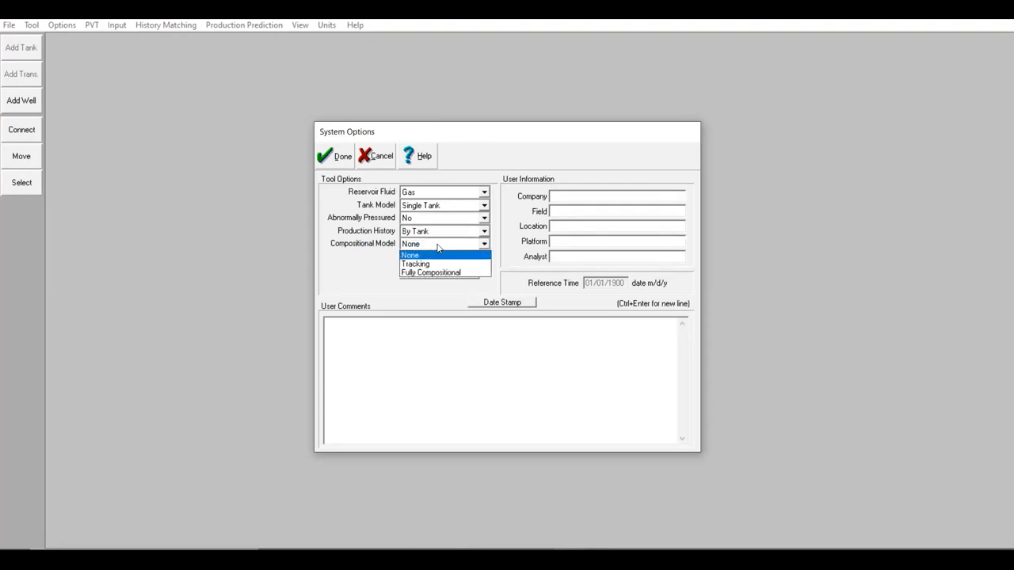
left_click(349, 245)
Leave the user information and comments blank and accept the system options.
left_click(549, 198)
left_click(560, 211)
left_click(560, 227)
left_click(560, 245)
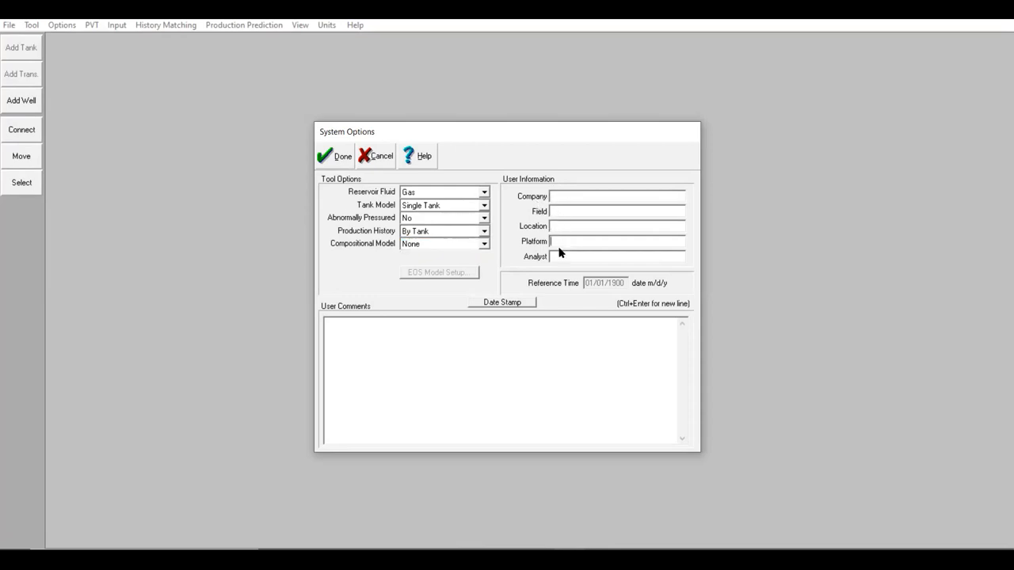
left_click(562, 229)
left_click(415, 338)
left_click(337, 164)
Open the PVT fluid properties and set the gas gravity to 0.85 and the separator pressure to 1000 psig.
left_click(92, 24)
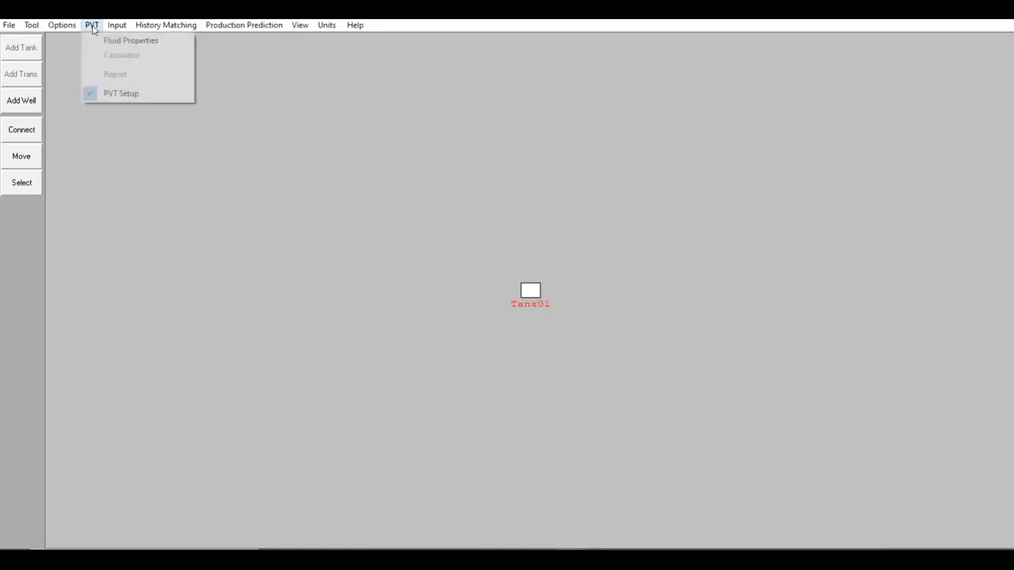
left_click(166, 44)
left_click(437, 271)
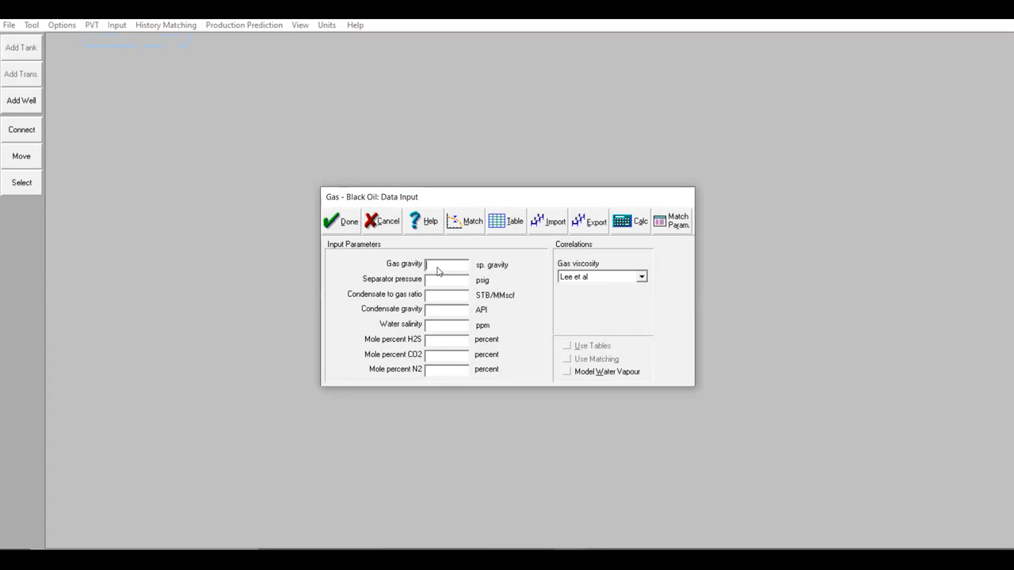
type("0")
type(".85")
type("1")
type("000")
Set the condensate to gas ratio to 1 STB/MMscf and the condensate gravity to 50 API.
left_click(446, 298)
type("1")
left_click(443, 314)
type("50")
Set the water salinity to 100000 ppm and the mole percents to 0 for H2S, 0.5 for CO2 and 2 for N2.
left_click(445, 329)
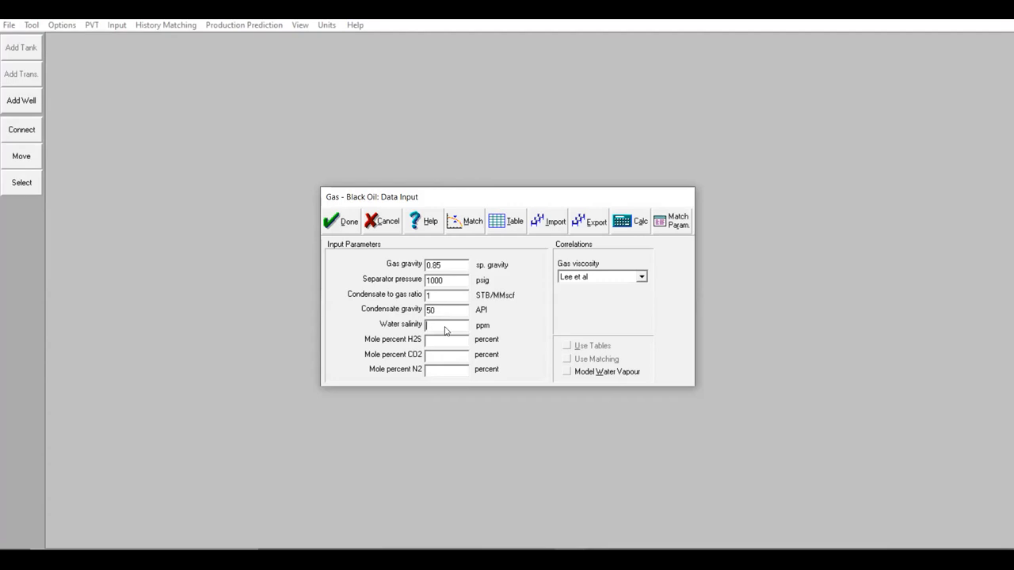
type("1000000")
left_click(447, 357)
type("0.5")
left_click(428, 370)
Examine the PVT matching data table for the gas and return to the fluid data.
left_click(467, 222)
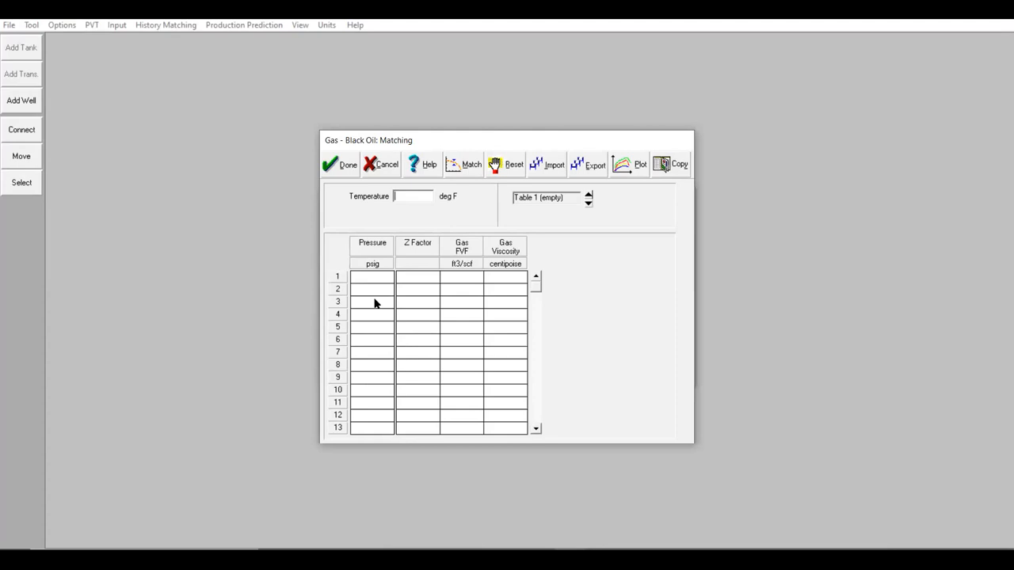
left_click(346, 171)
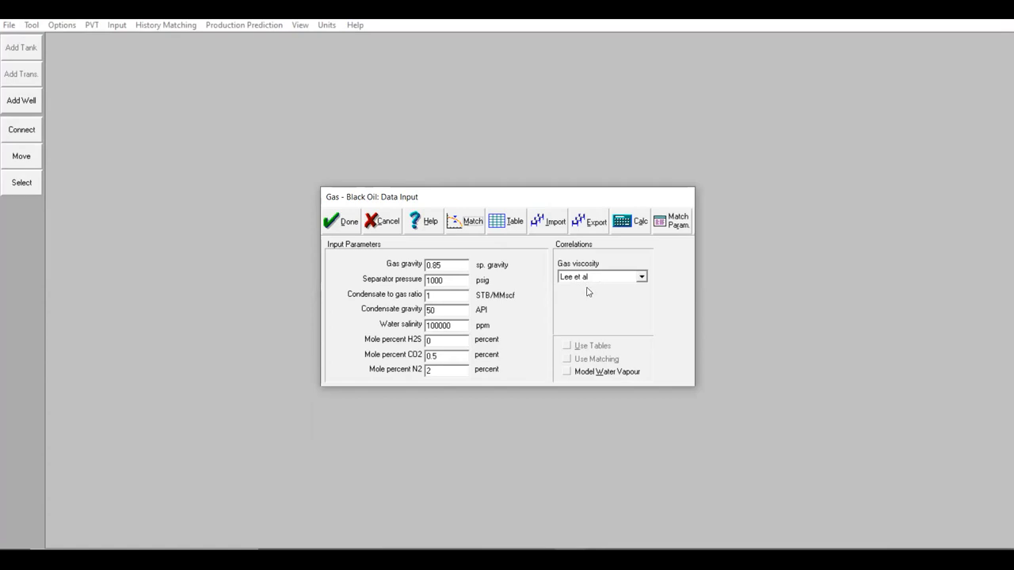
Try the Carr et al gas viscosity correlation and restore Lee et al.
left_click(599, 279)
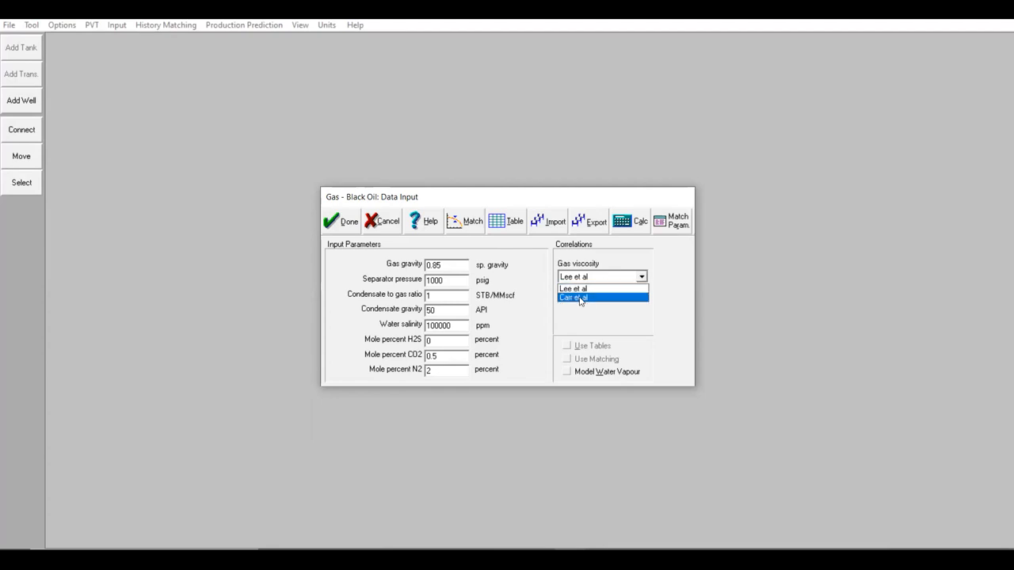
left_click(602, 298)
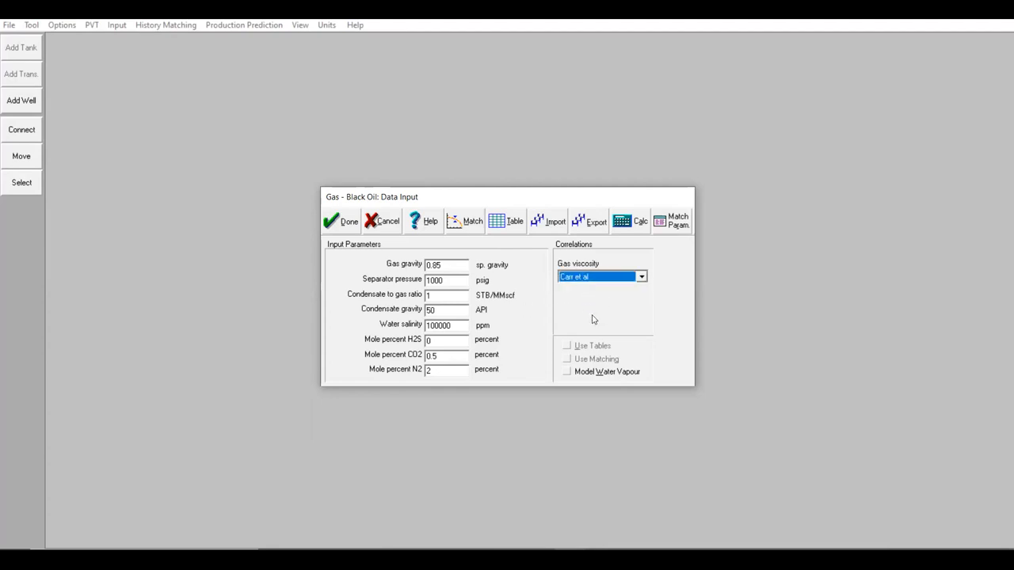
left_click(595, 281)
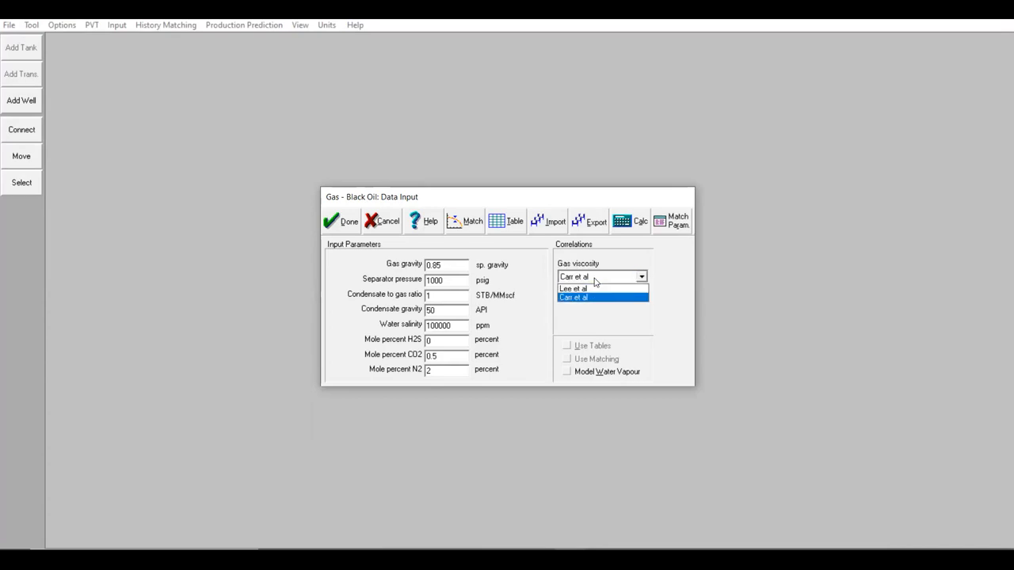
left_click(599, 290)
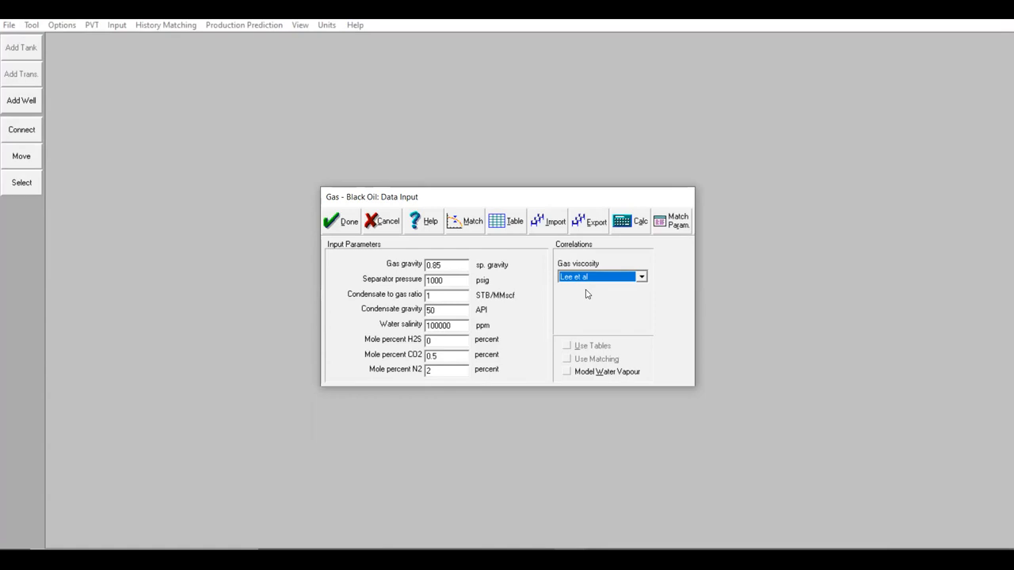
Check the PVT matching table once more, leave it empty, and accept the gas fluid data.
left_click(465, 222)
left_click(459, 221)
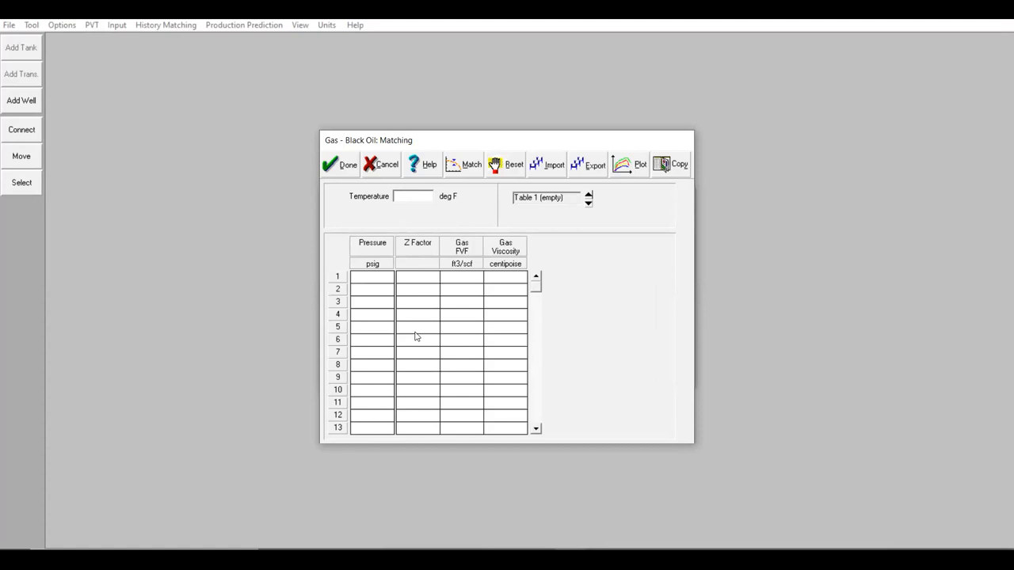
left_click(348, 168)
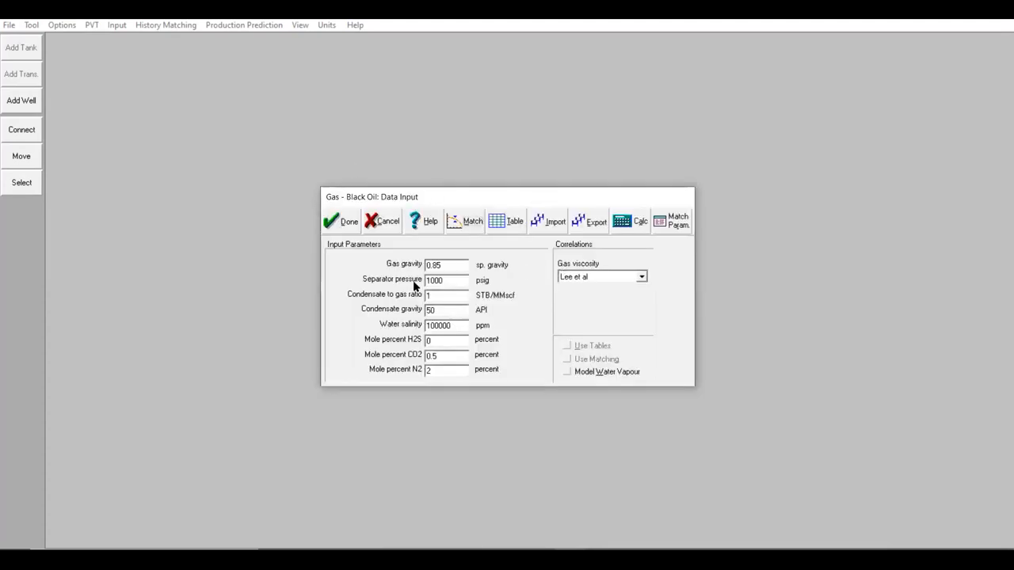
left_click(346, 226)
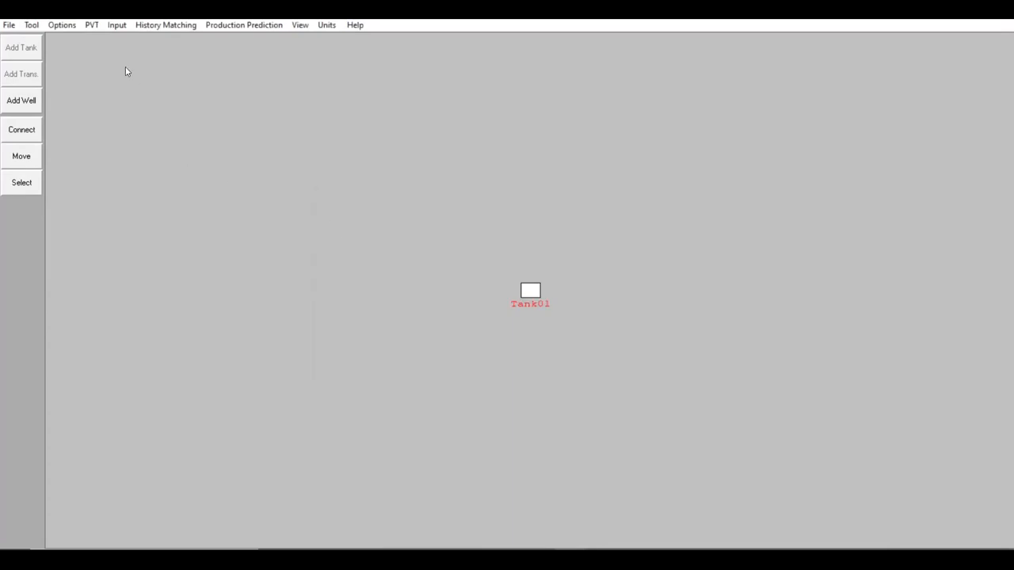
Open the tank input data, keep the tank type as Gas and rename the tank to Reservoir.
left_click(118, 26)
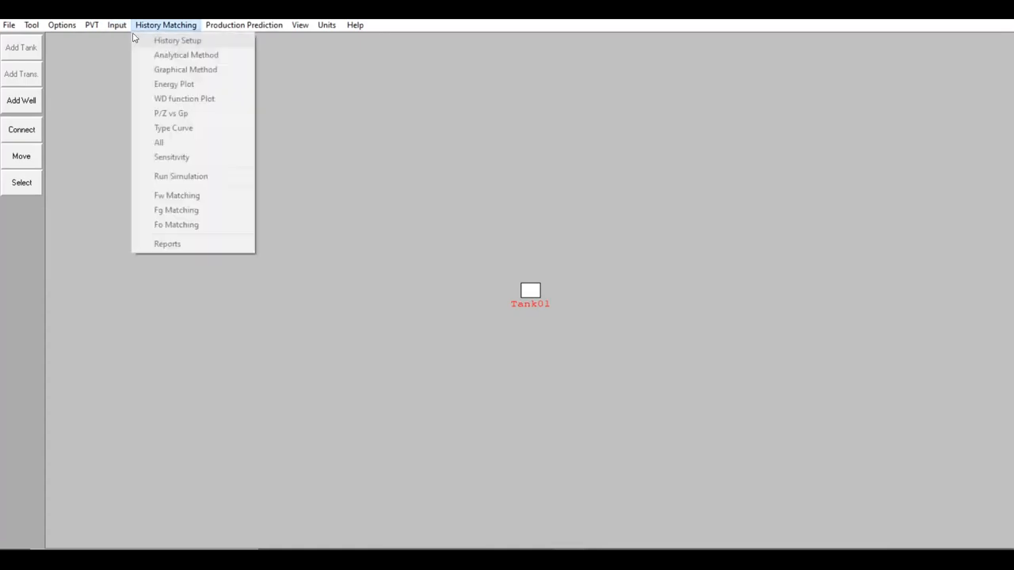
left_click(157, 56)
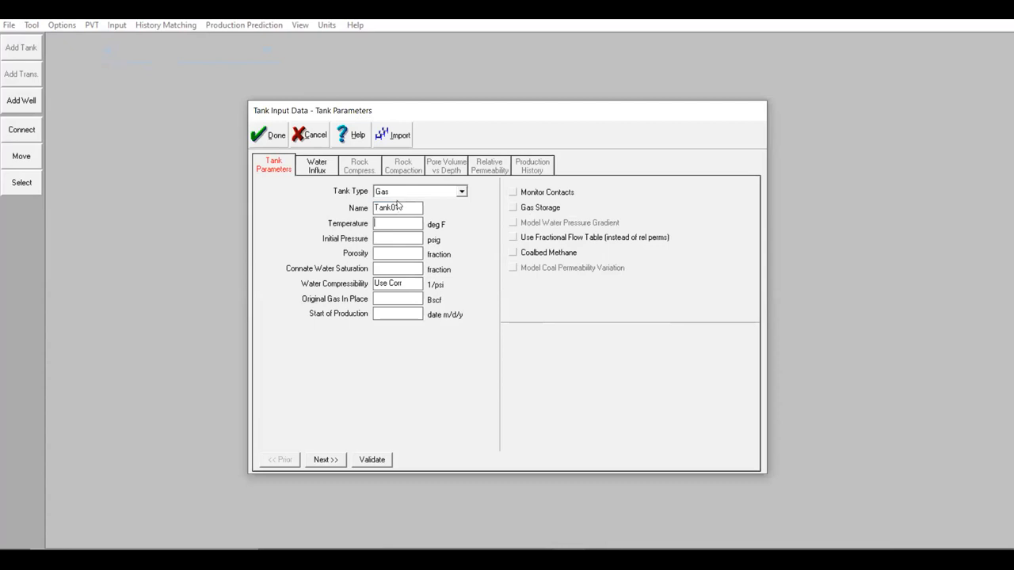
left_click(409, 192)
left_click(398, 203)
left_click_drag(406, 211, 351, 208)
type("Reservoir")
Set the tank temperature to 230 deg F, initial pressure to 5300 psig, porosity to 0.15 and connate water saturation to 0.25.
left_click(405, 228)
type("230")
left_click(385, 242)
type("53000.15")
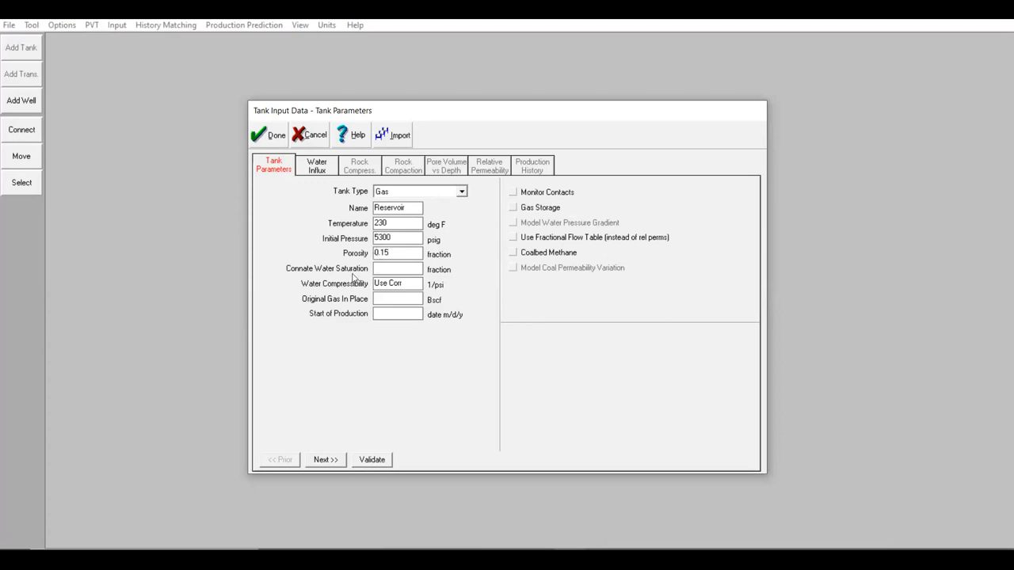
type("0.25")
Set the original gas in place to 1190 Bscf and the start of production to 01/01/1996.
left_click(376, 299)
type("1190")
left_click_drag(400, 301, 381, 304)
left_click(401, 302)
left_click(407, 319)
type("01/01/1996")
Advance to relative permeability, keeping water influx at None, rock compressibility from correlation and the rock compaction model disabled.
left_click(326, 462)
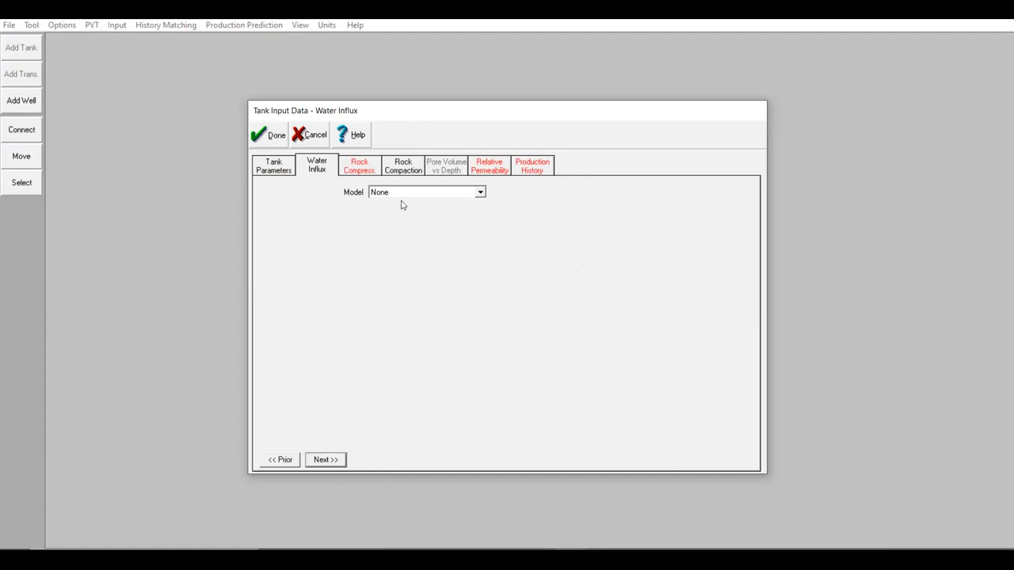
left_click(336, 462)
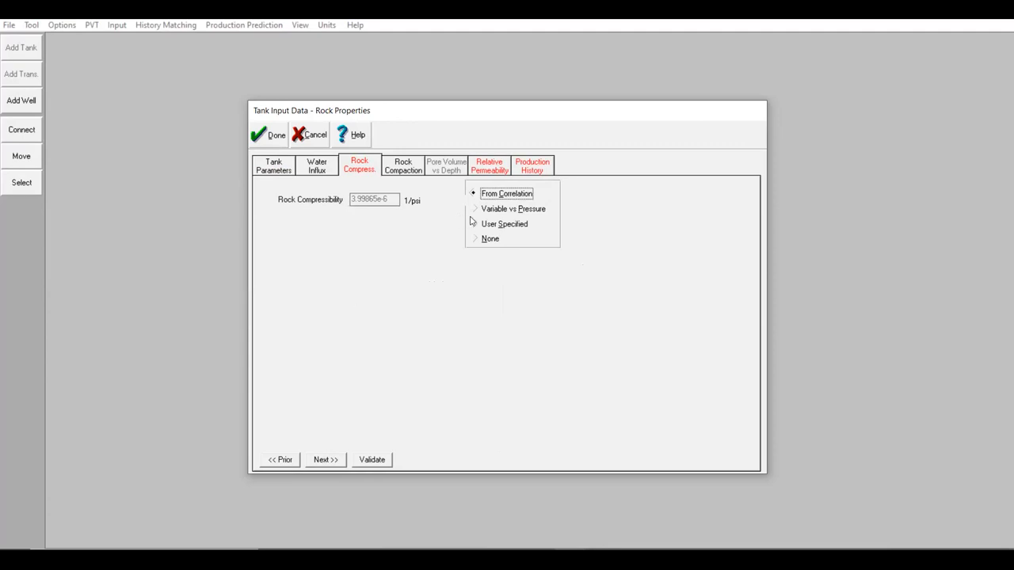
left_click(338, 464)
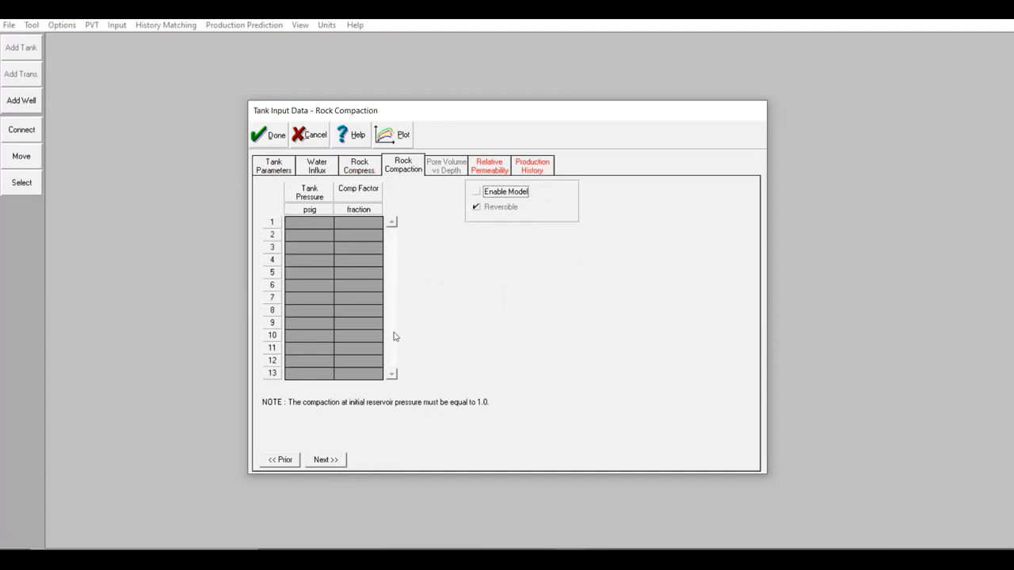
left_click(336, 461)
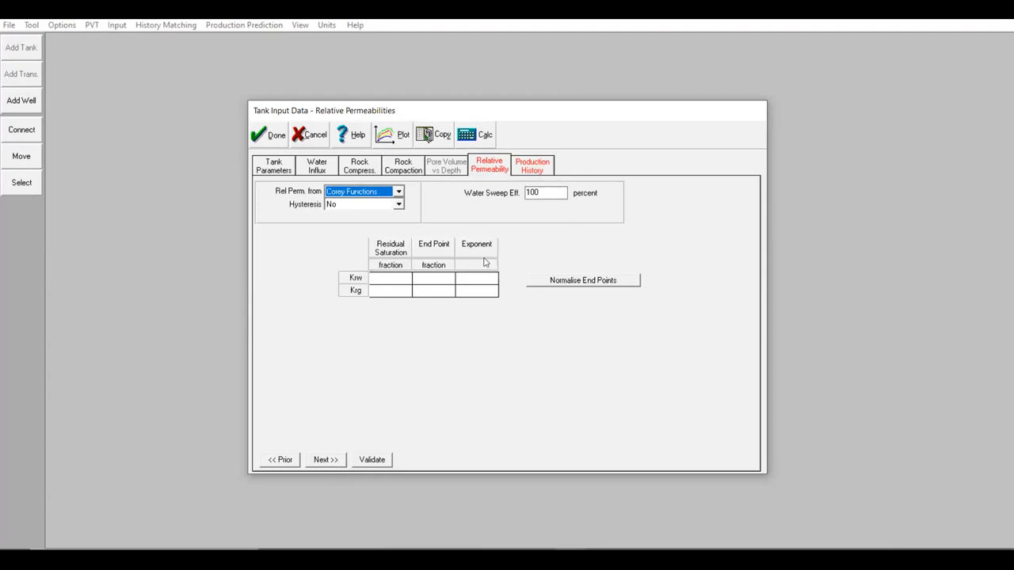
Switch to the MBAL window with "case 3 - initial file.mbi" and copy its tank's relative permeability table.
left_click(571, 560)
left_click(642, 503)
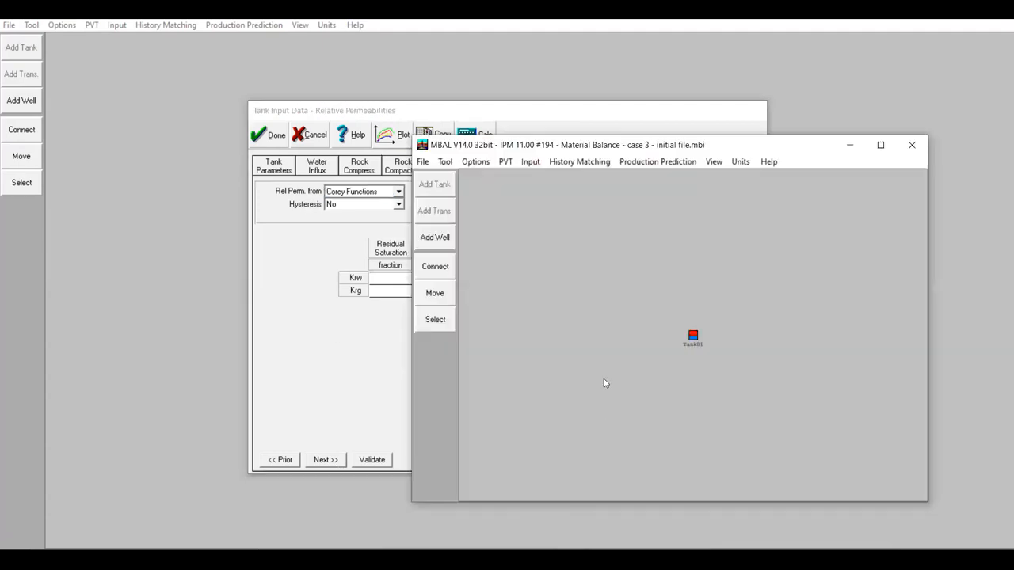
double_click(694, 339)
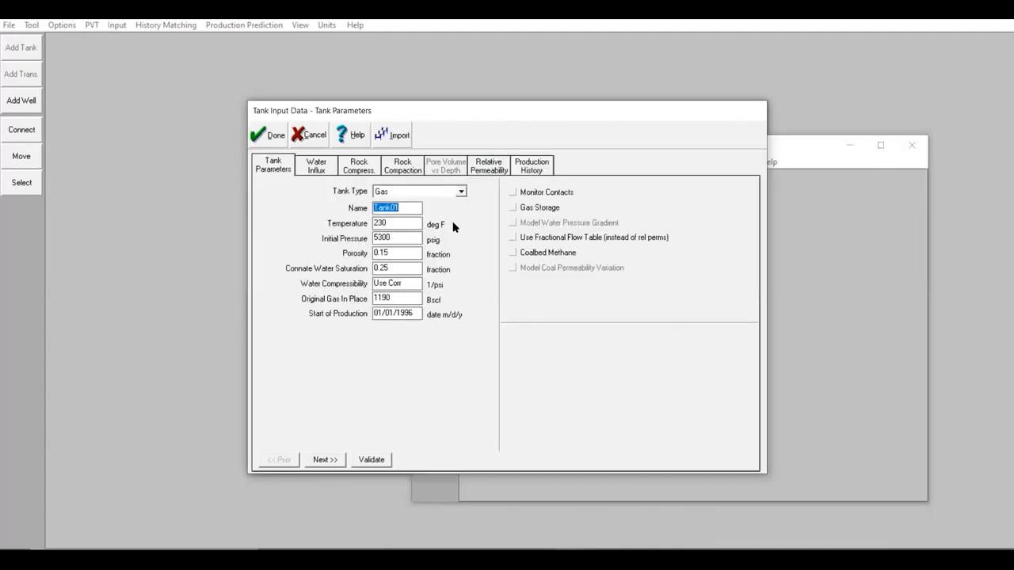
left_click(487, 164)
right_click(387, 267)
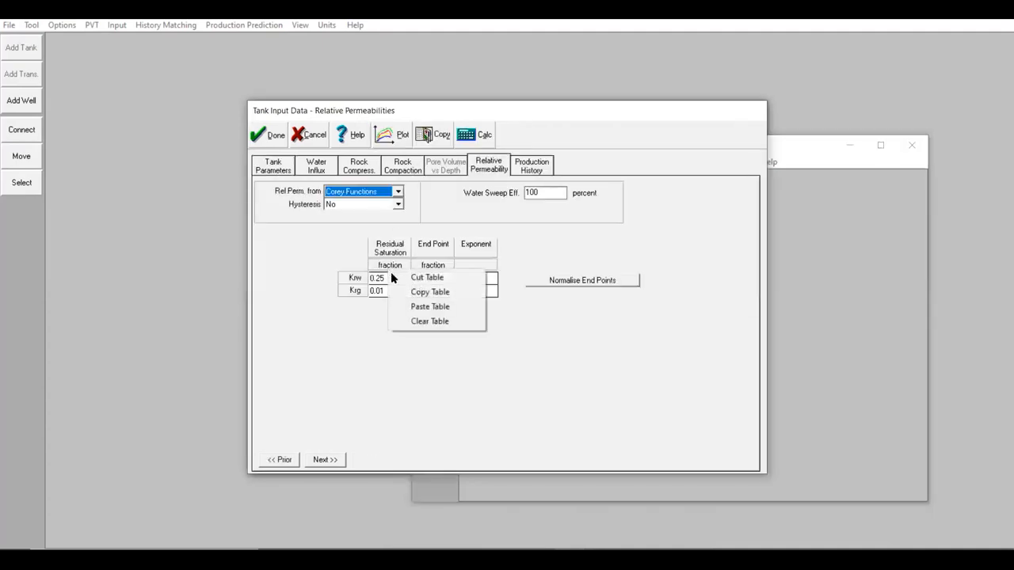
left_click(428, 291)
Return to the new model and paste the copied table into the Reservoir tank's relative permeability data.
left_click(570, 559)
left_click(536, 533)
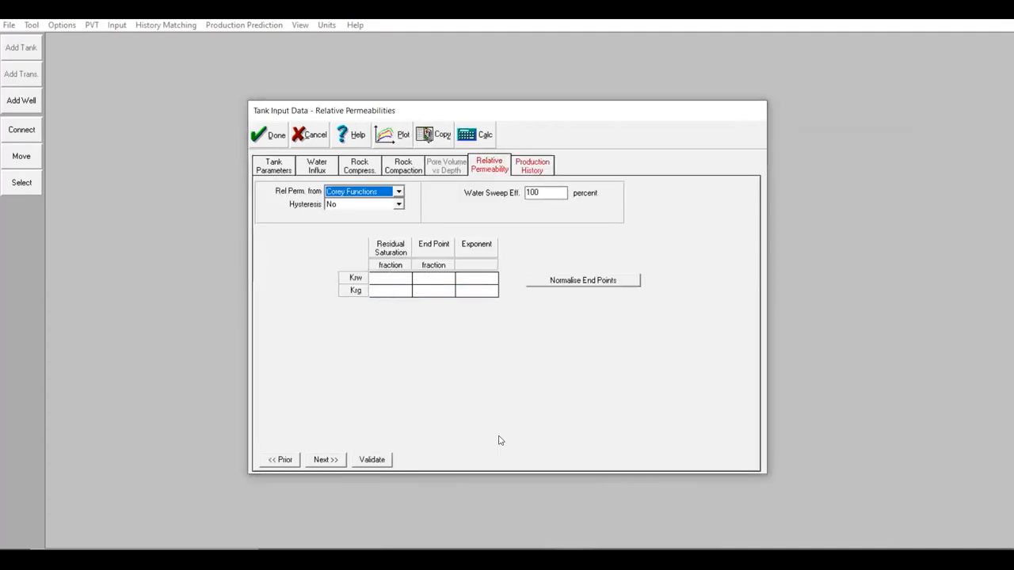
right_click(392, 268)
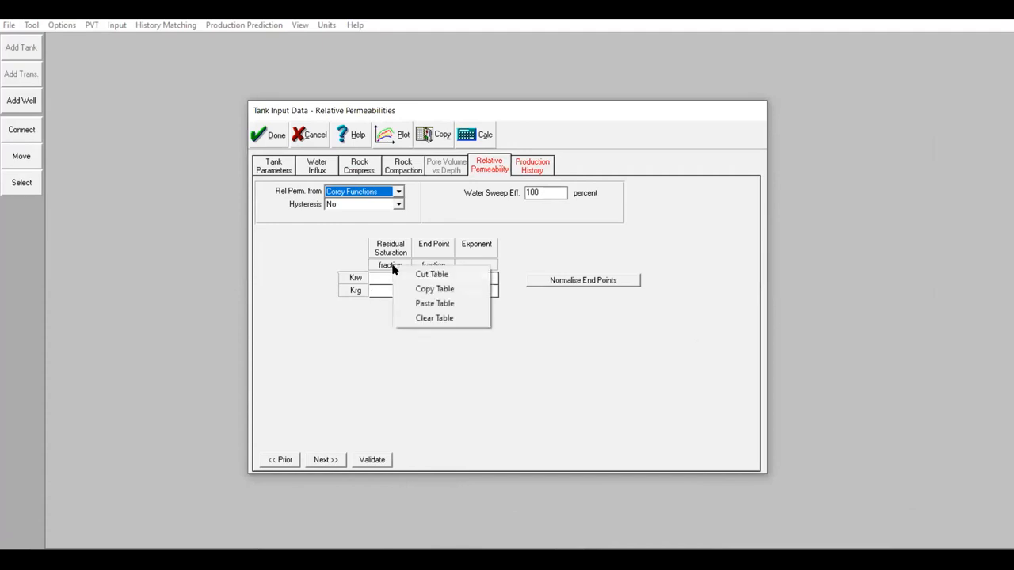
left_click(429, 305)
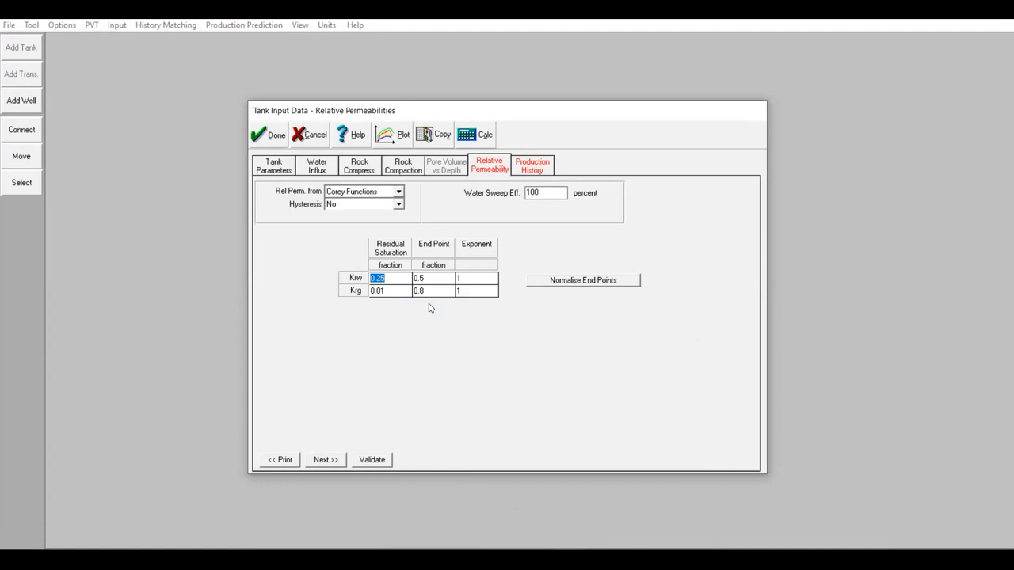
left_click(408, 292)
Copy the production history table from the tank in the "case 3 - initial file.mbi" model.
left_click(540, 168)
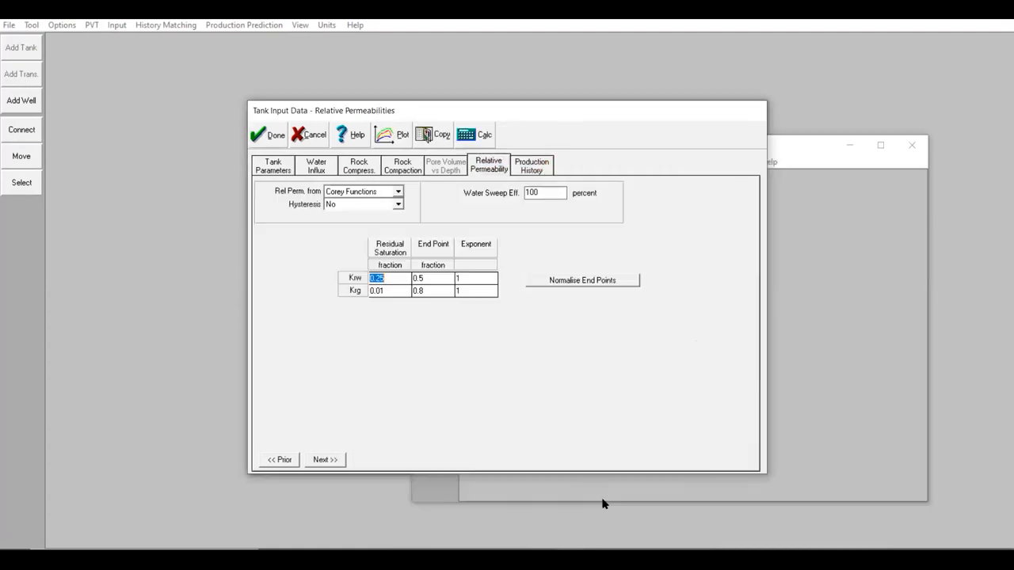
left_click(540, 170)
right_click(301, 195)
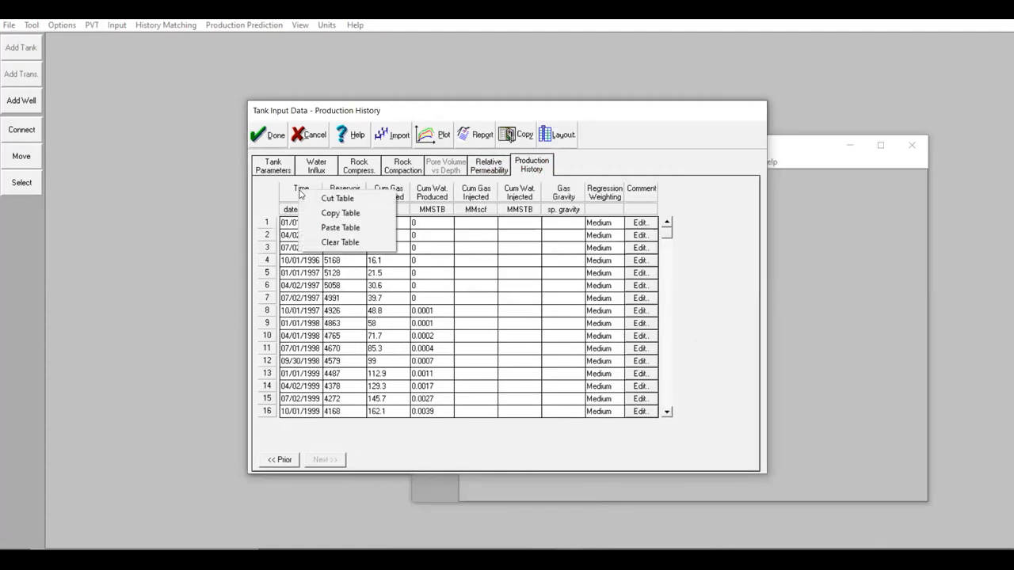
left_click(317, 212)
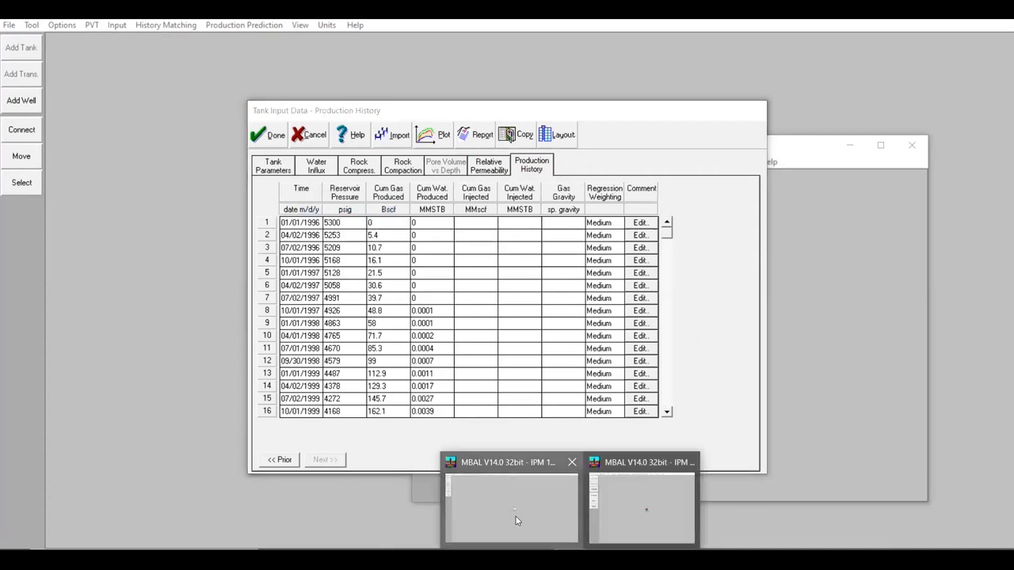
Return to the new model and paste the copied table into the Reservoir tank's production history, checking through to the last row.
left_click(516, 519)
right_click(301, 194)
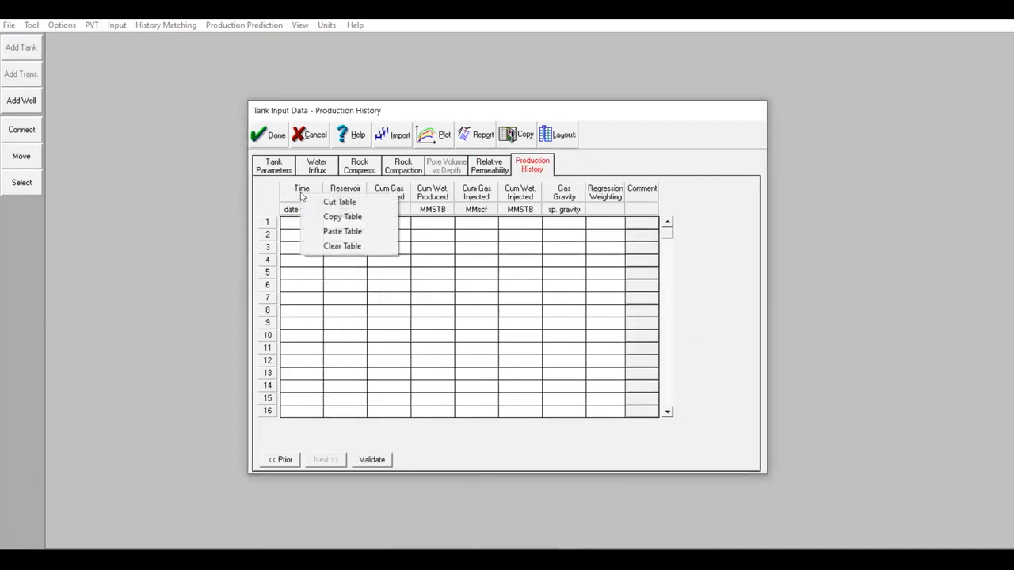
left_click(341, 231)
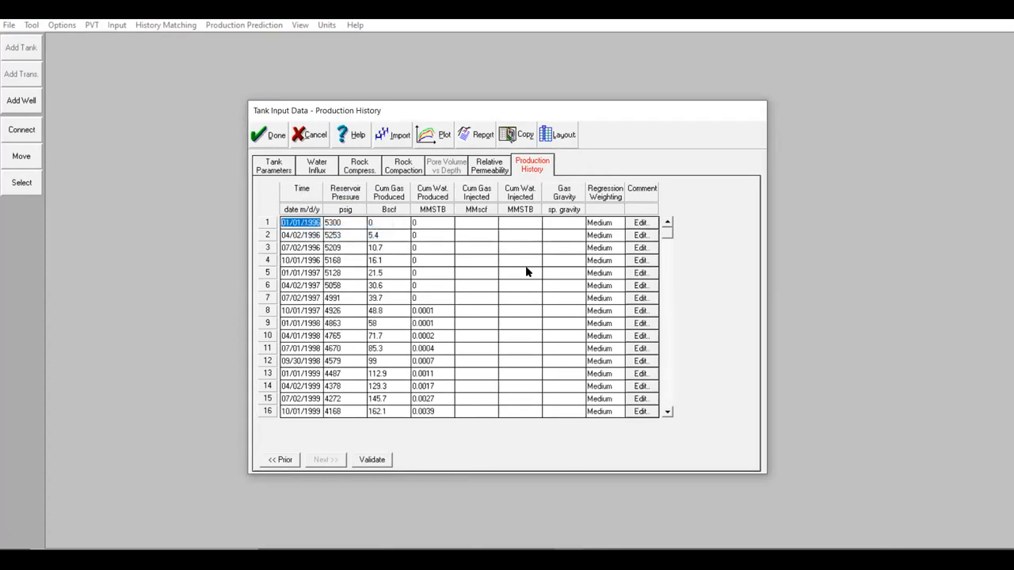
left_click_drag(668, 242, 667, 358)
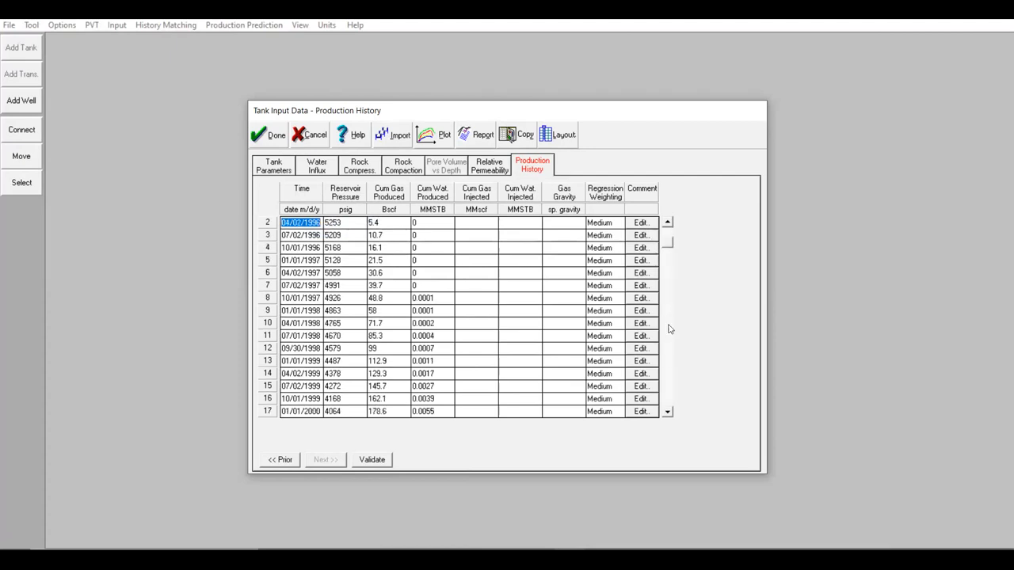
left_click(668, 250)
left_click(668, 251)
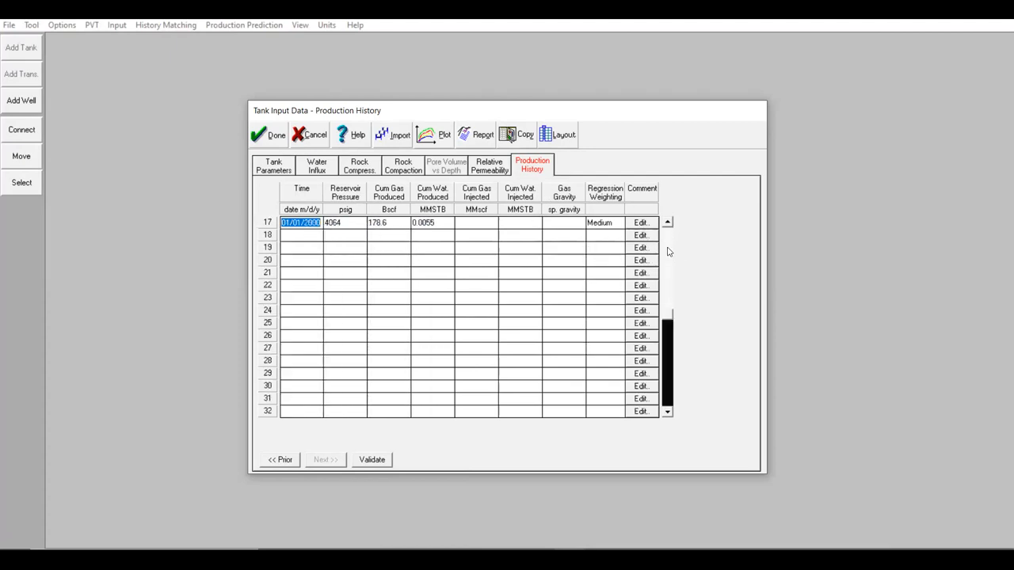
Plot reservoir pressure and cumulative gas production against time, close the plot and accept the tank input data.
left_click(425, 137)
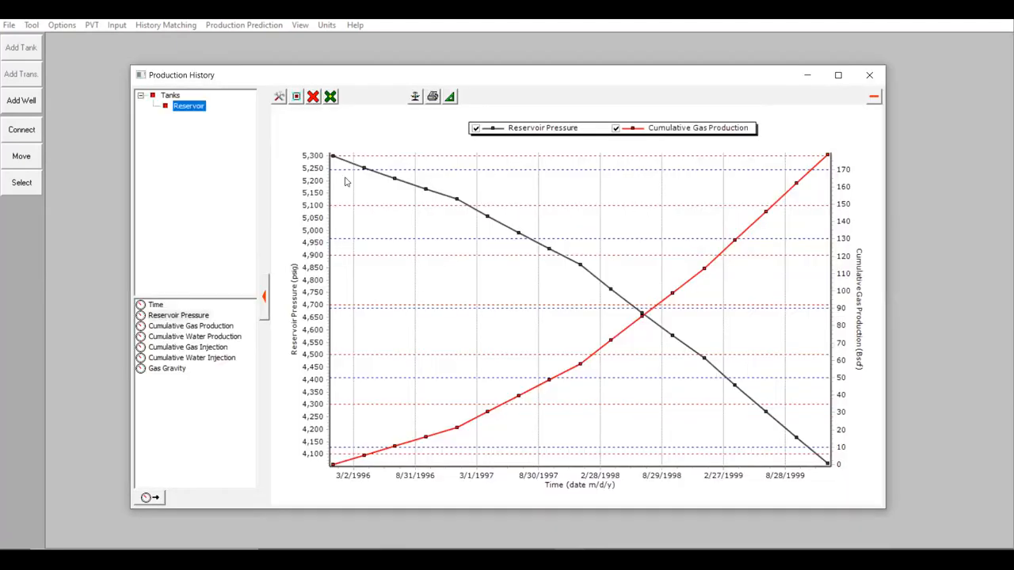
mouse_move(366, 168)
left_click(872, 76)
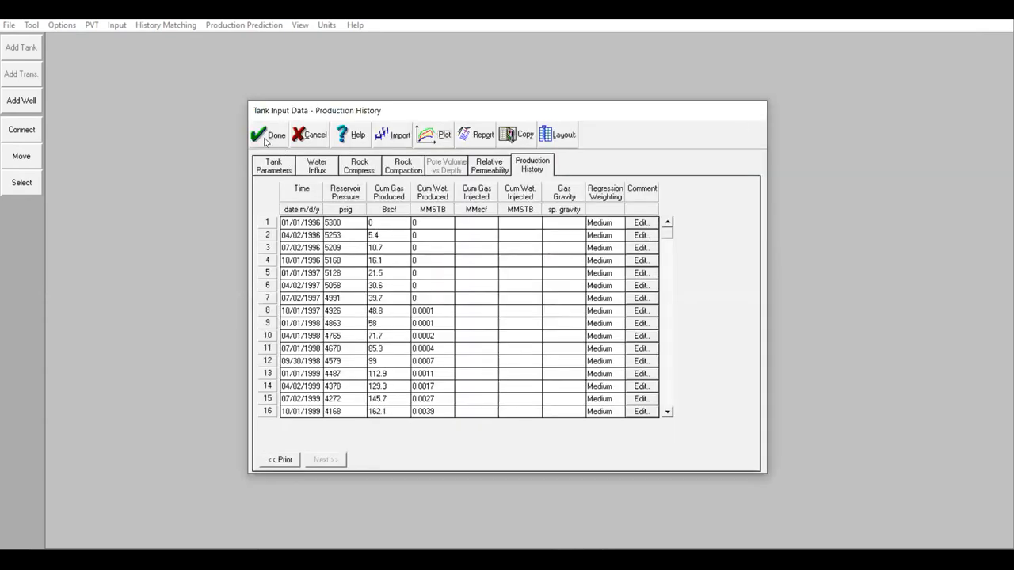
left_click(267, 136)
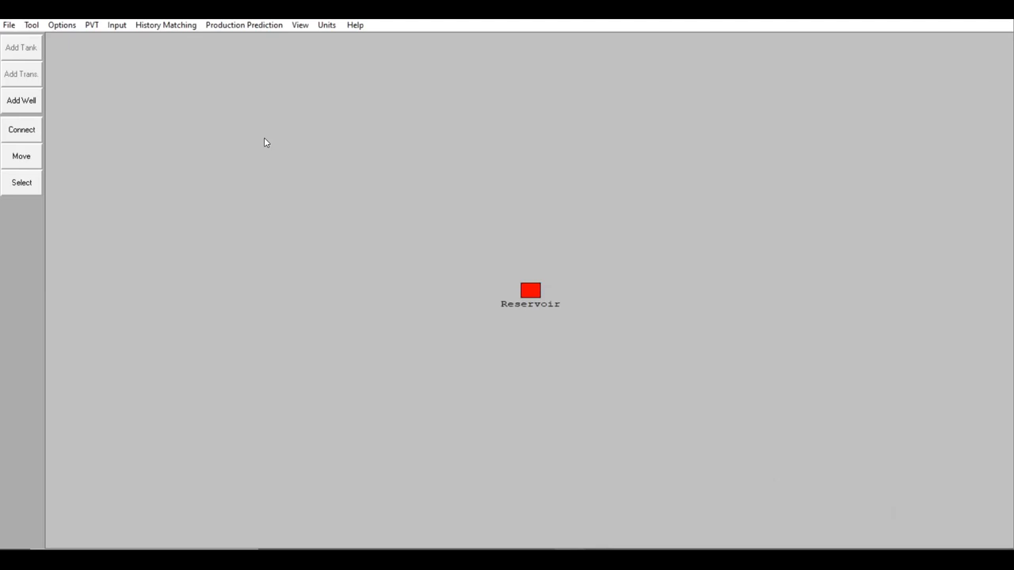
View the history matching Analytical Method plot full size and compare the match points with the calculated tank pressure curve.
left_click(164, 29)
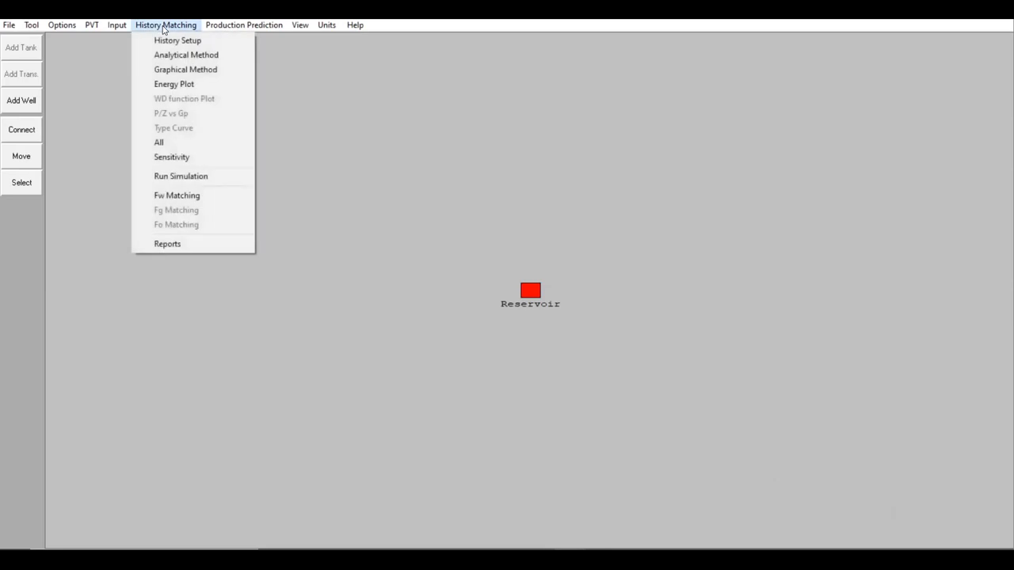
left_click(198, 57)
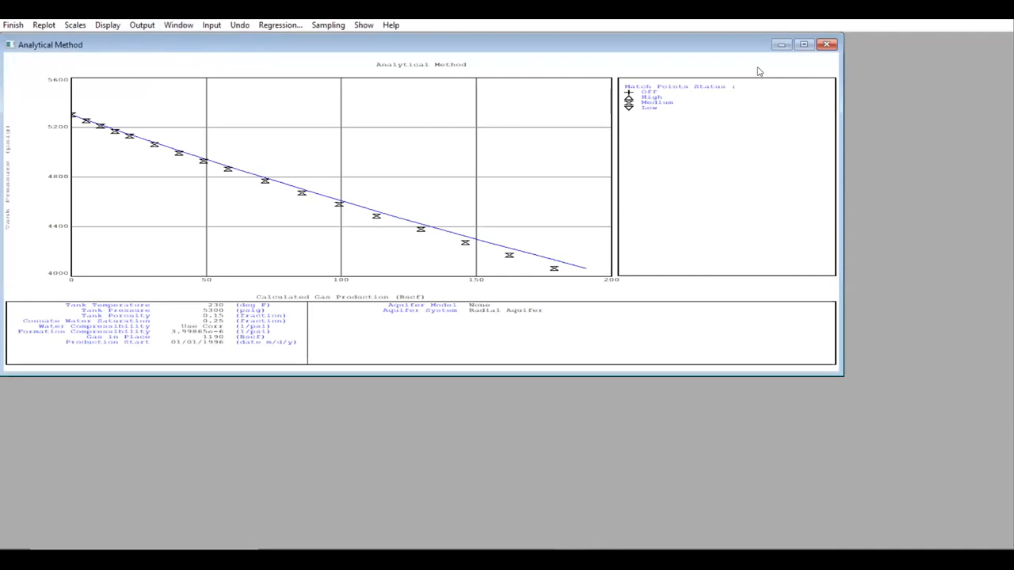
left_click(808, 43)
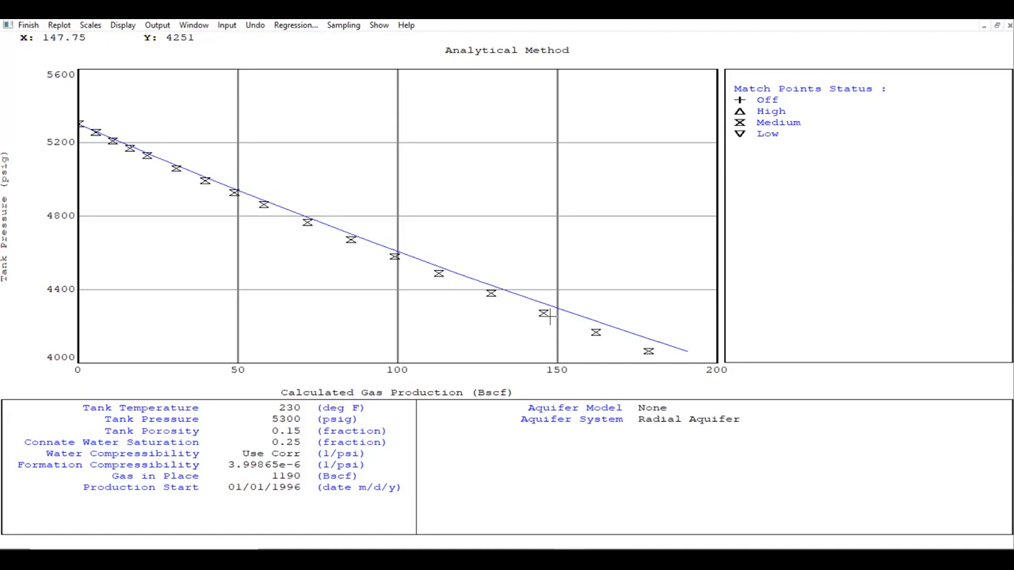
mouse_move(549, 315)
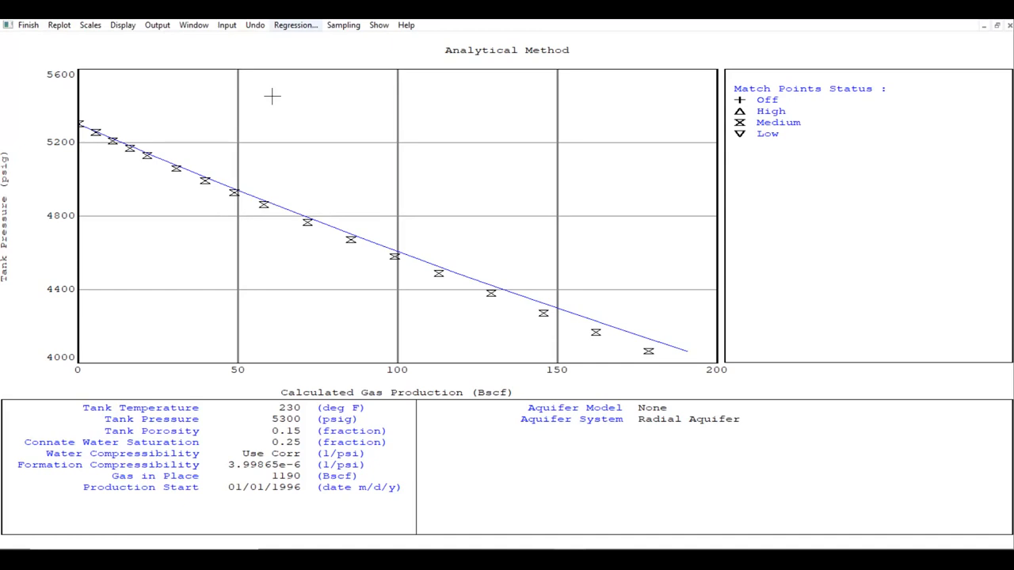
Look at the regression parameters for the analytical match without running a calculation, and finish the Analytical Method plot.
left_click(314, 25)
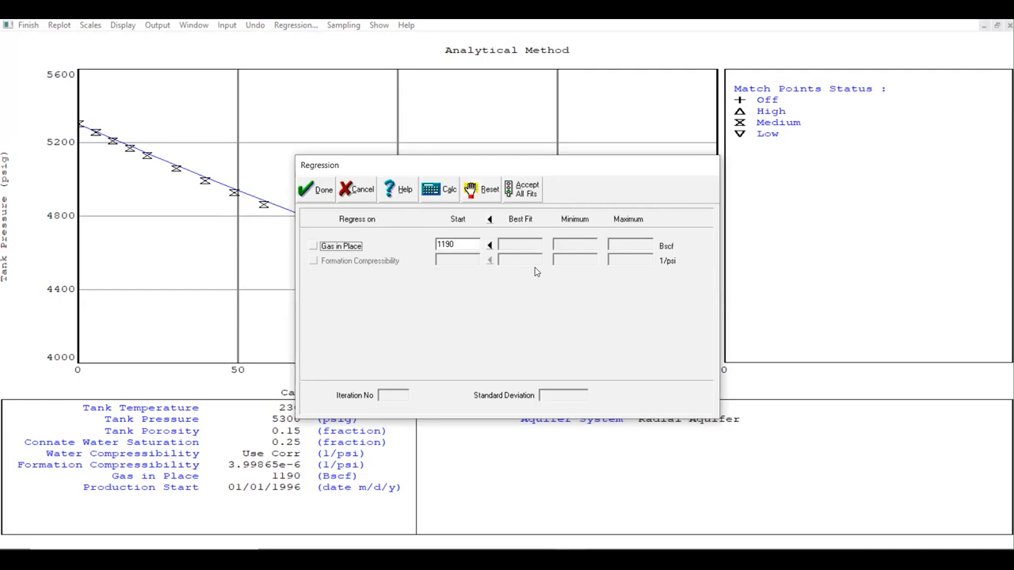
left_click(325, 193)
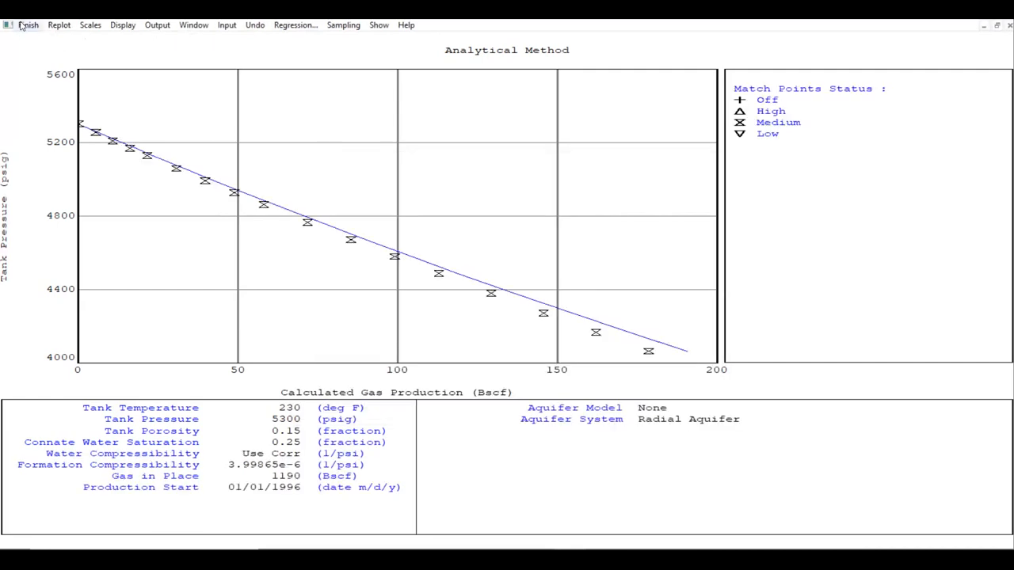
left_click(24, 25)
Show the history matching Graphical Method plot full size, change its method to P/Z, and finish the plot after examining it.
left_click(190, 28)
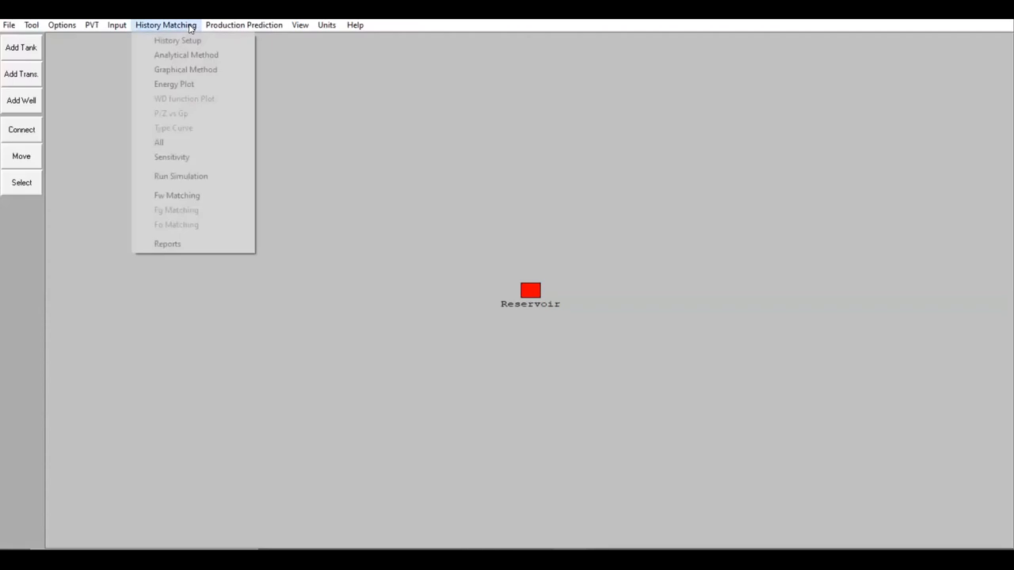
left_click(188, 69)
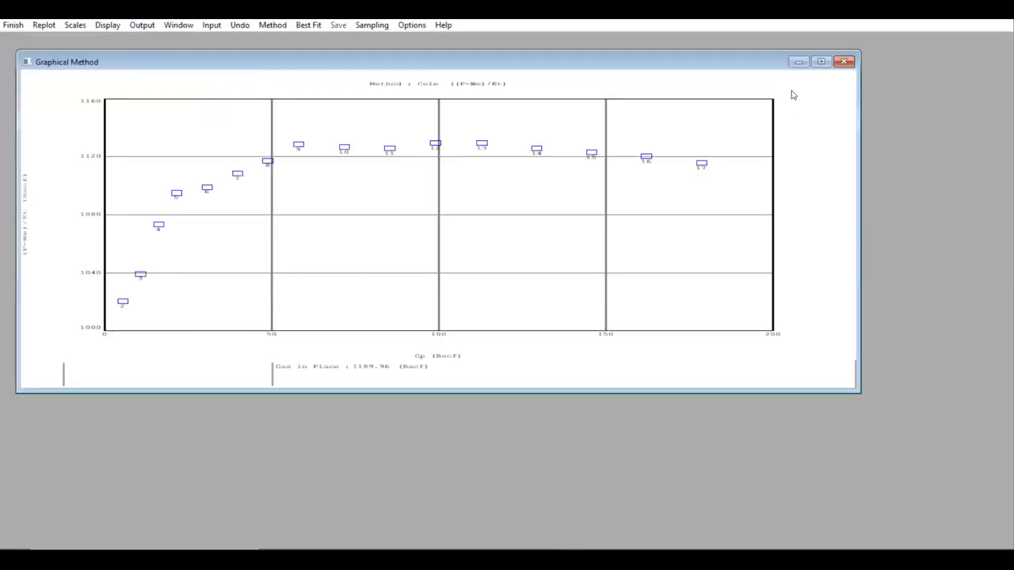
left_click(821, 61)
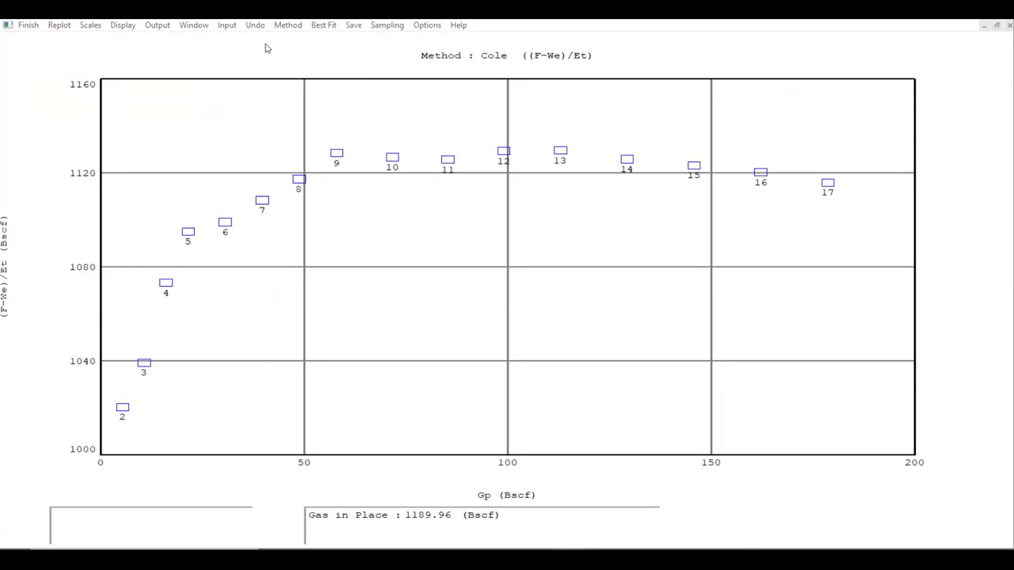
left_click(290, 26)
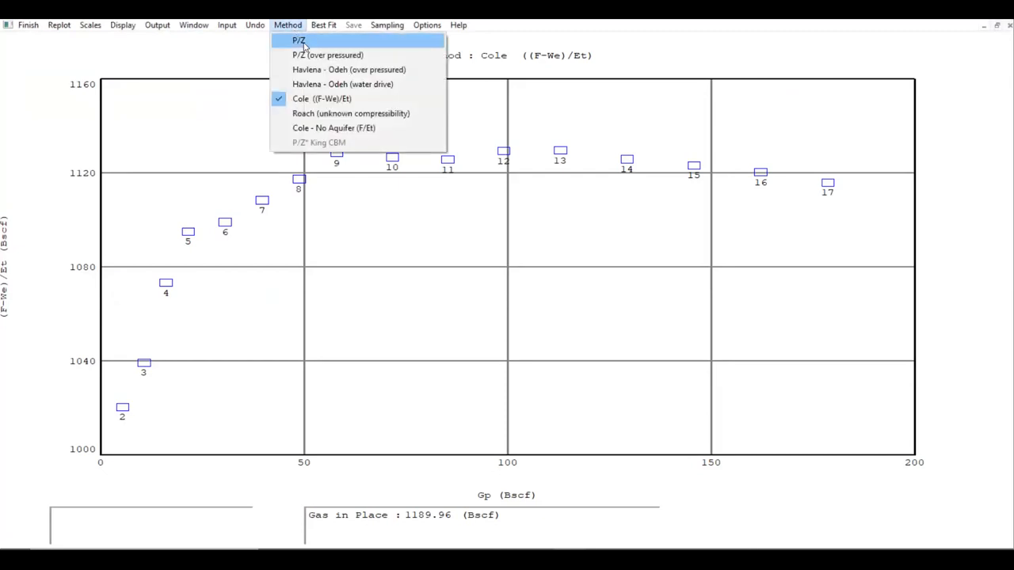
left_click(294, 27)
left_click(294, 28)
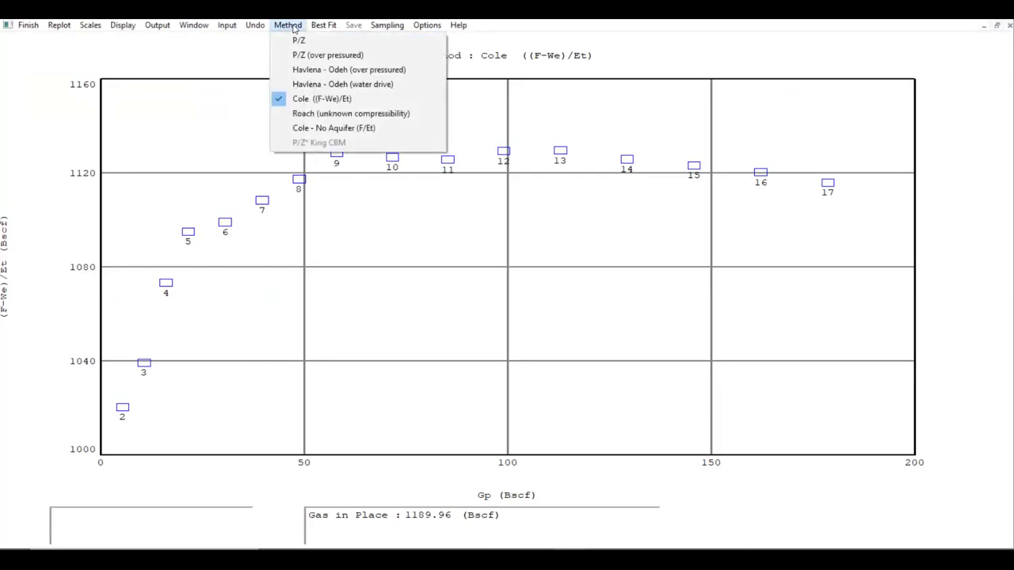
left_click(317, 41)
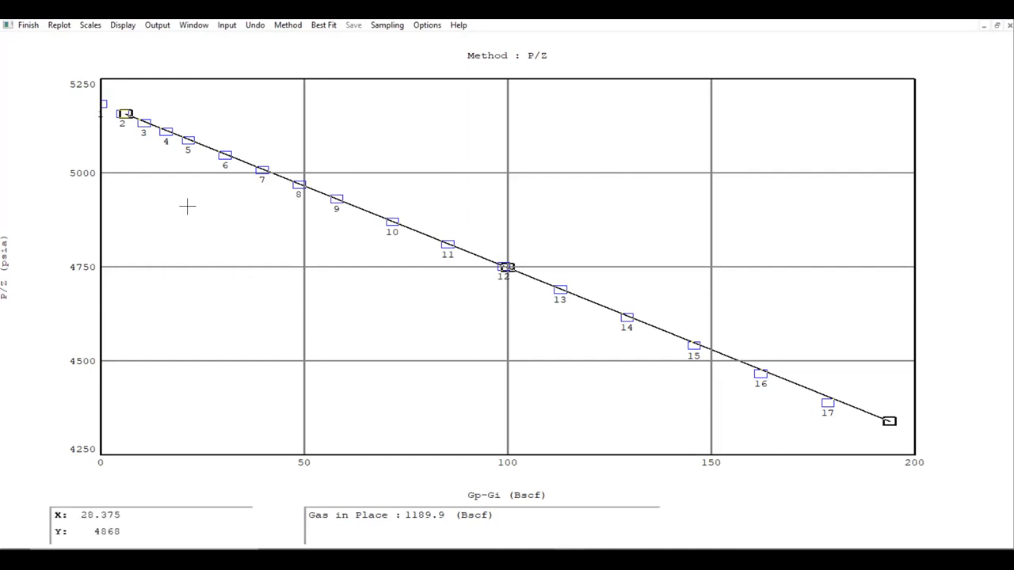
left_click(30, 25)
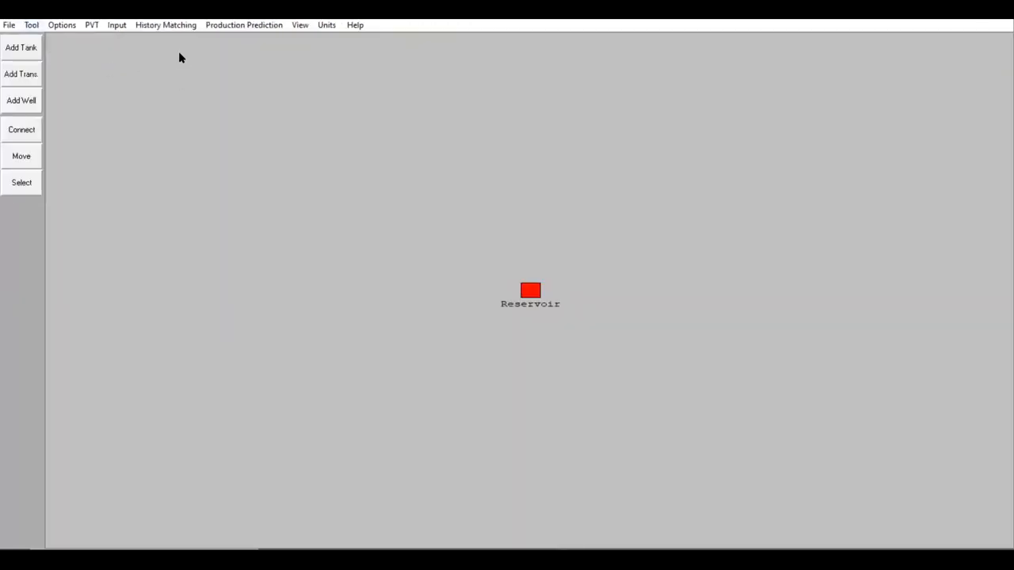
View the history matching Energy Plot full size to examine the reservoir's drive mechanisms over time, and finish the plot.
left_click(181, 28)
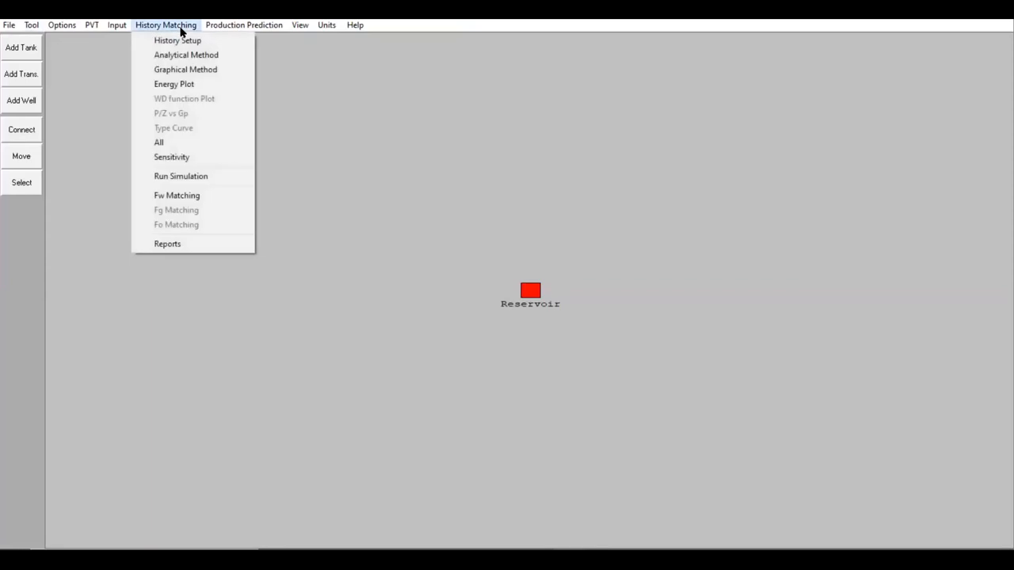
left_click(173, 84)
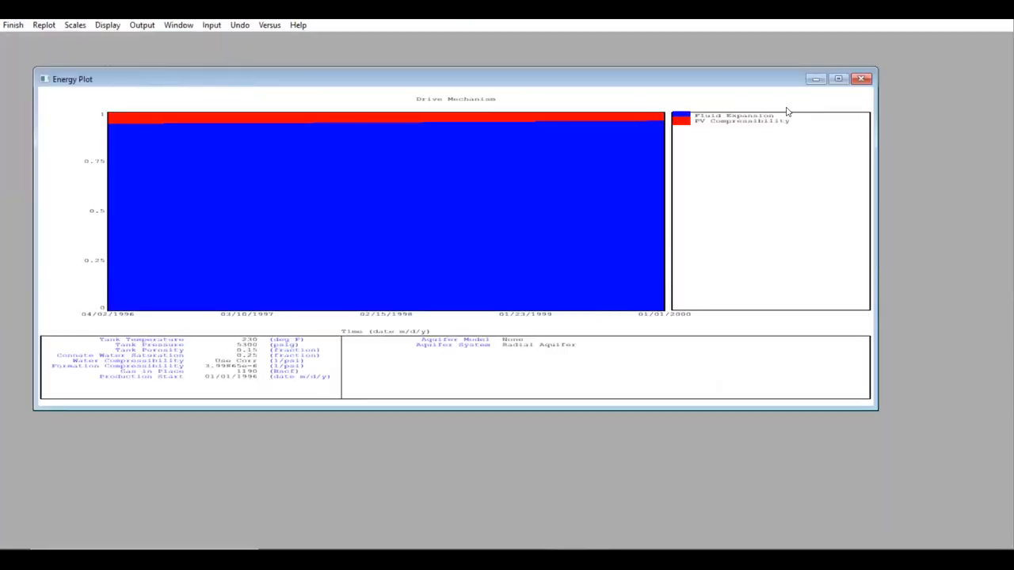
left_click(838, 79)
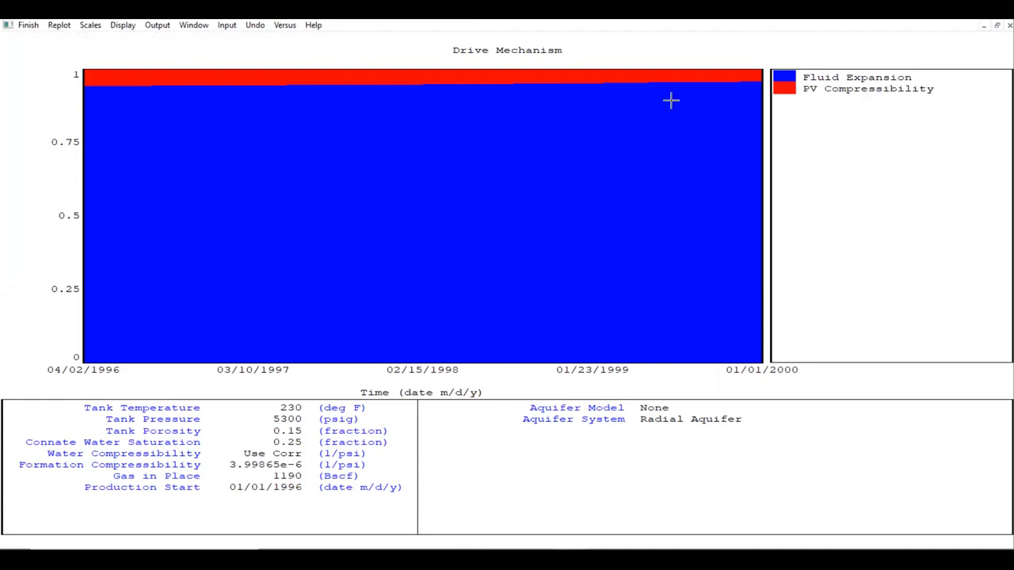
left_click(30, 26)
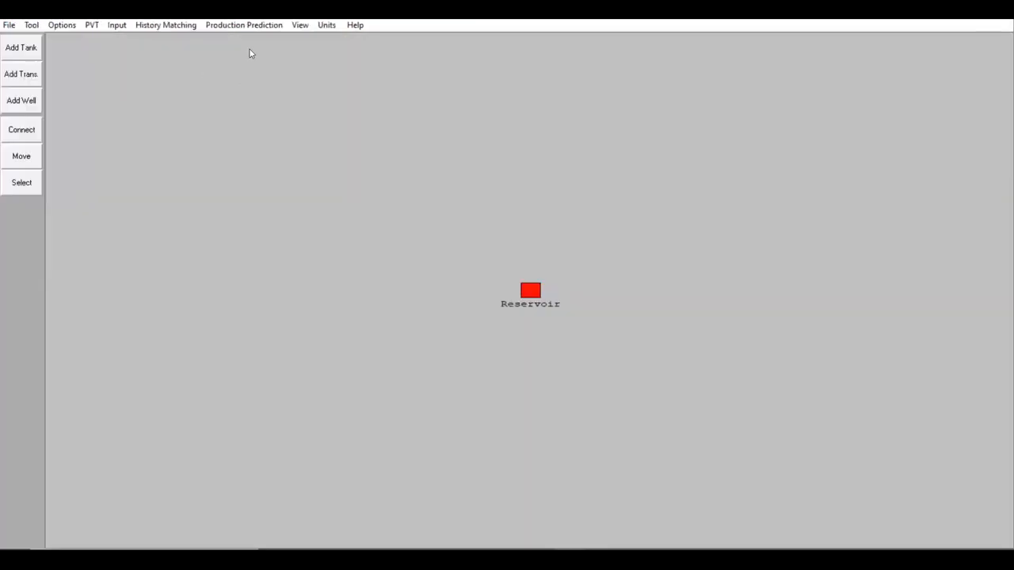
Reopen the Graphical Method plot with the P/Z method and enlarge it to full size.
left_click(192, 25)
left_click(203, 69)
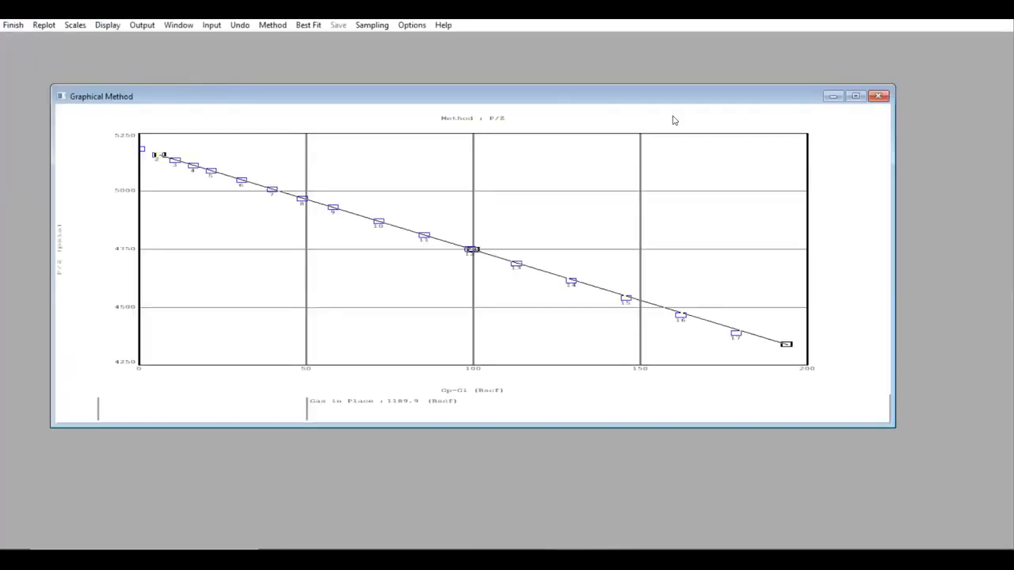
left_click(855, 97)
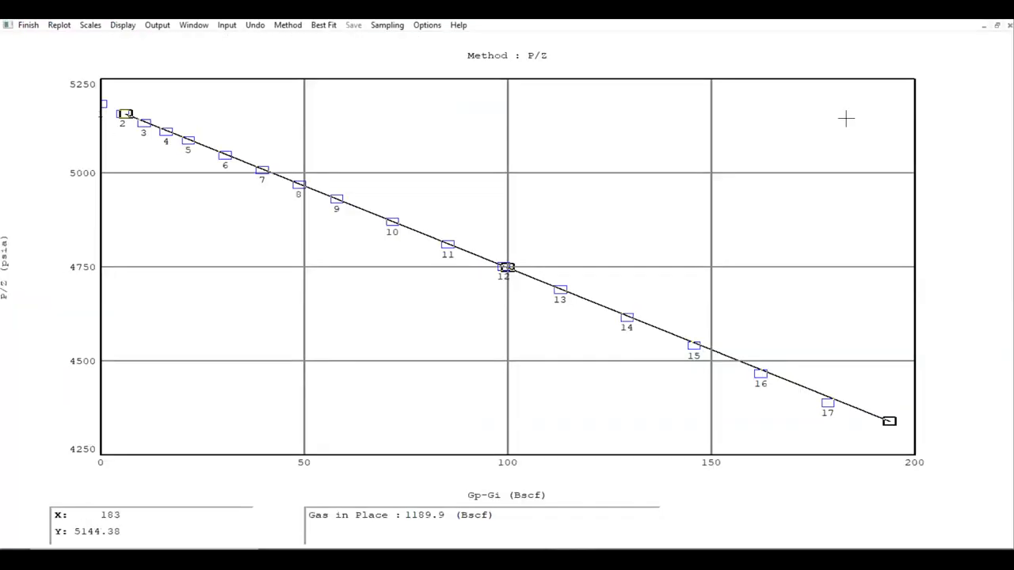